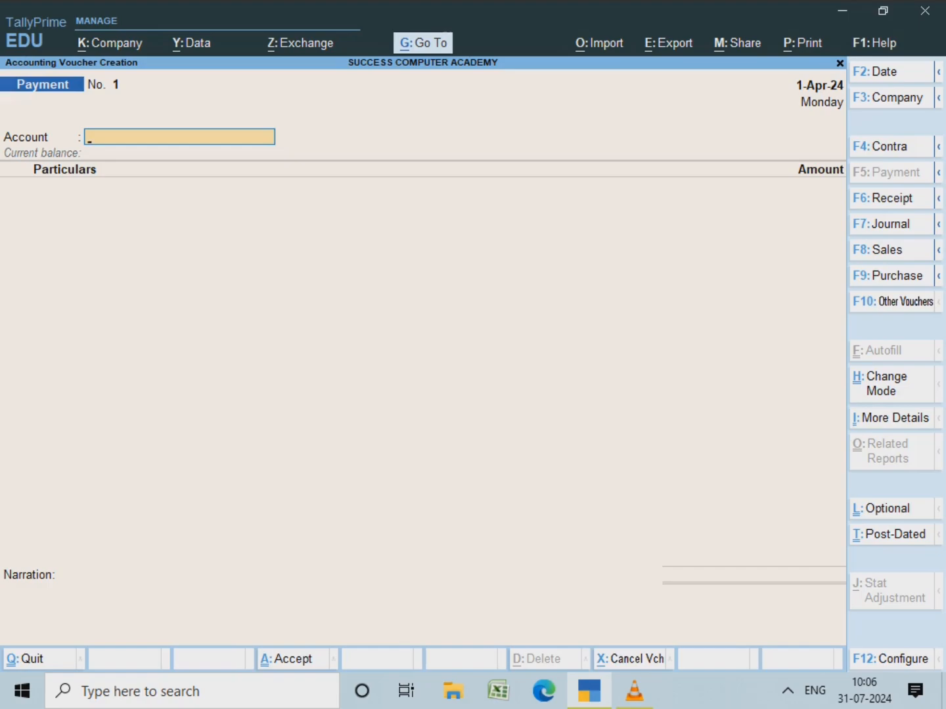
Step: Start Sales voucher No. 1 with F8 and pick Cash as the party account from the ledger list
key(F8)
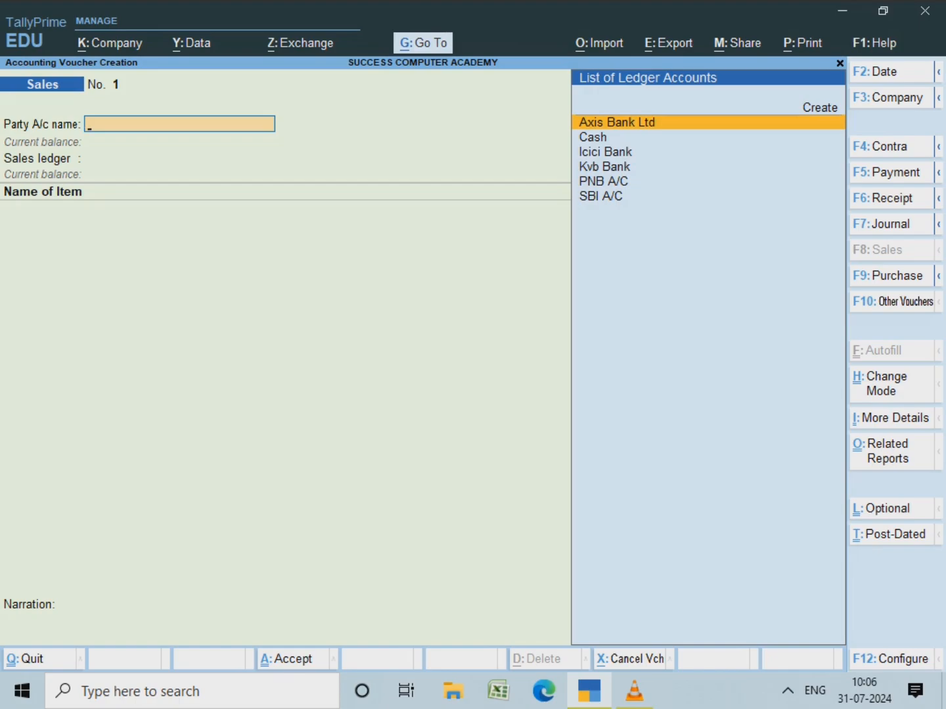
key(Down)
key(Down)
key(Up)
key(Up)
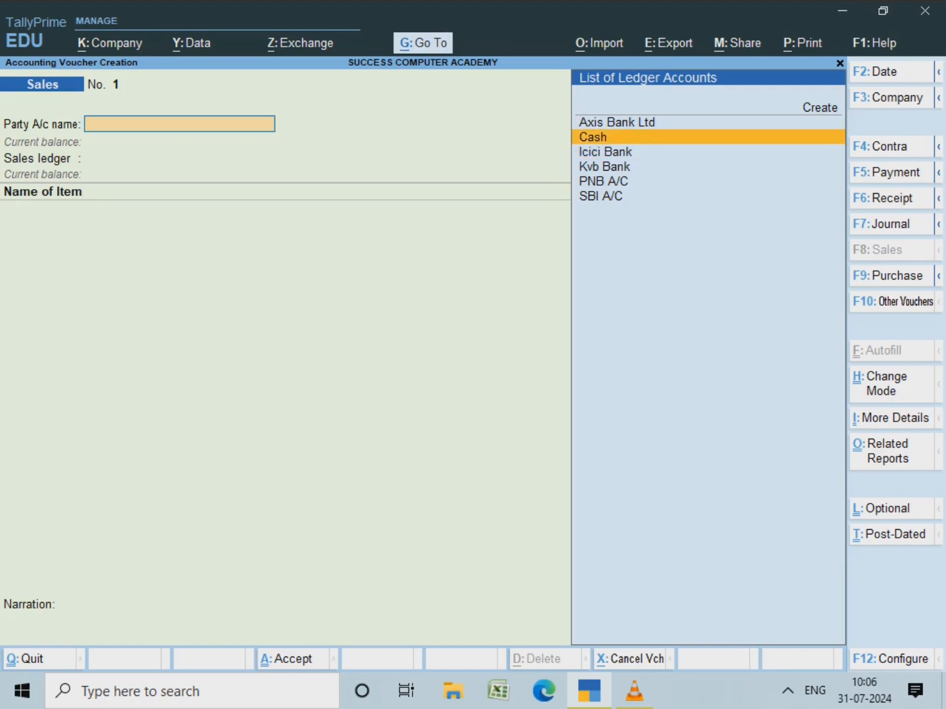
key(Down)
key(Down)
key(Up)
key(Down)
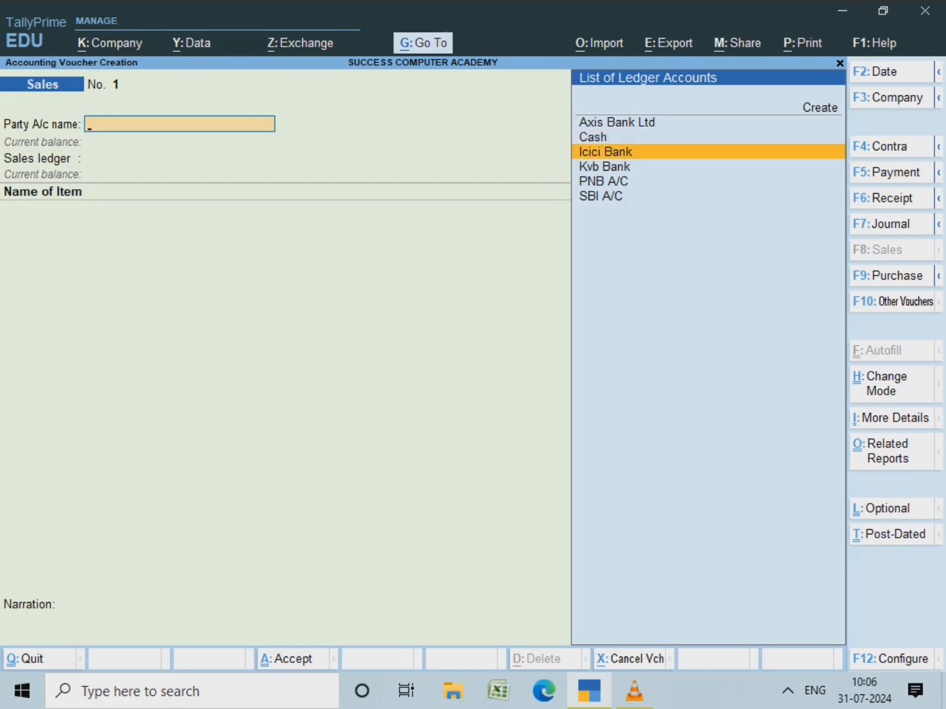
key(Down)
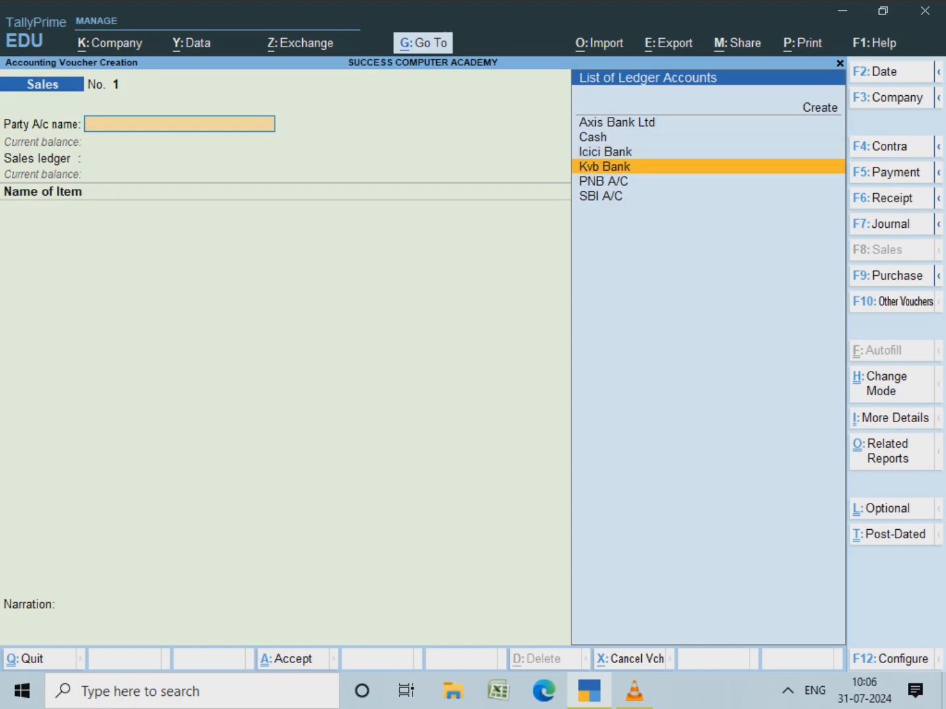
key(Down)
key(Down)
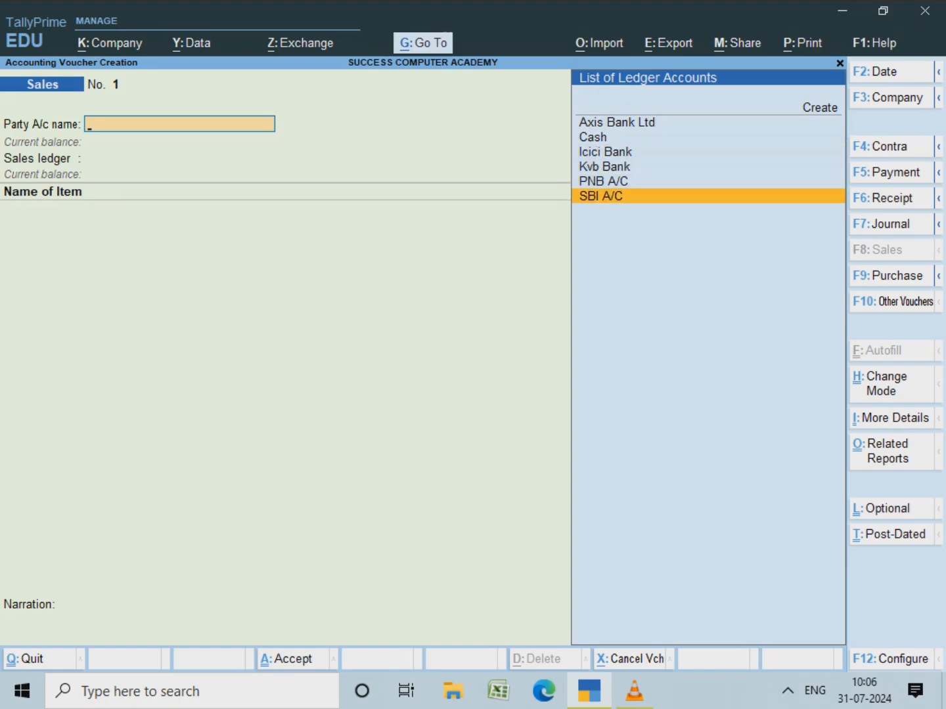
key(Up)
key(Up)
key(Up)
key(Up)
key(Up)
key(Up)
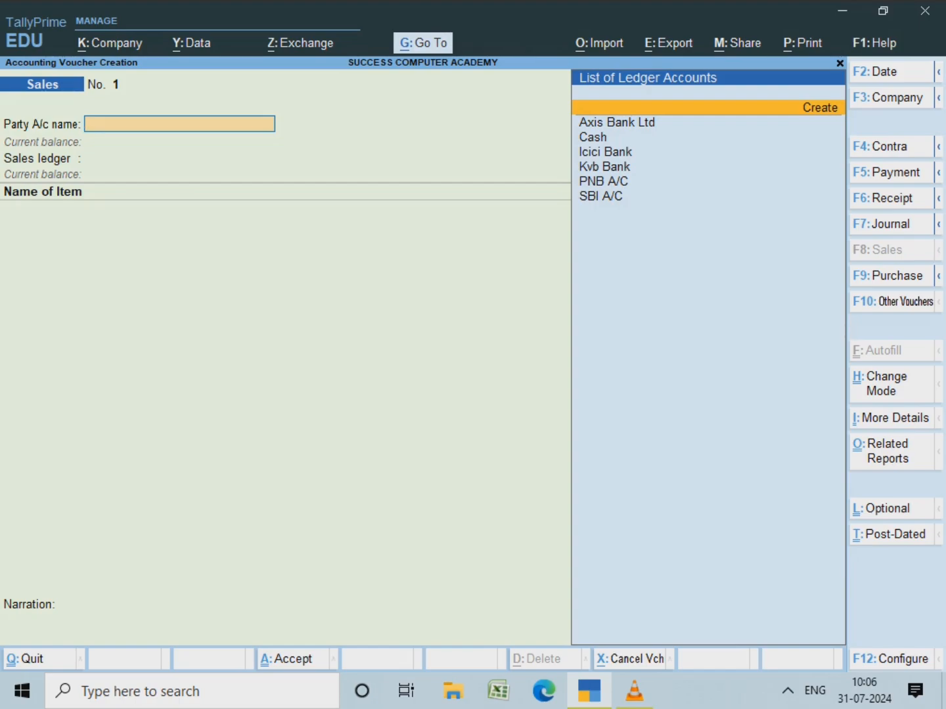
key(Down)
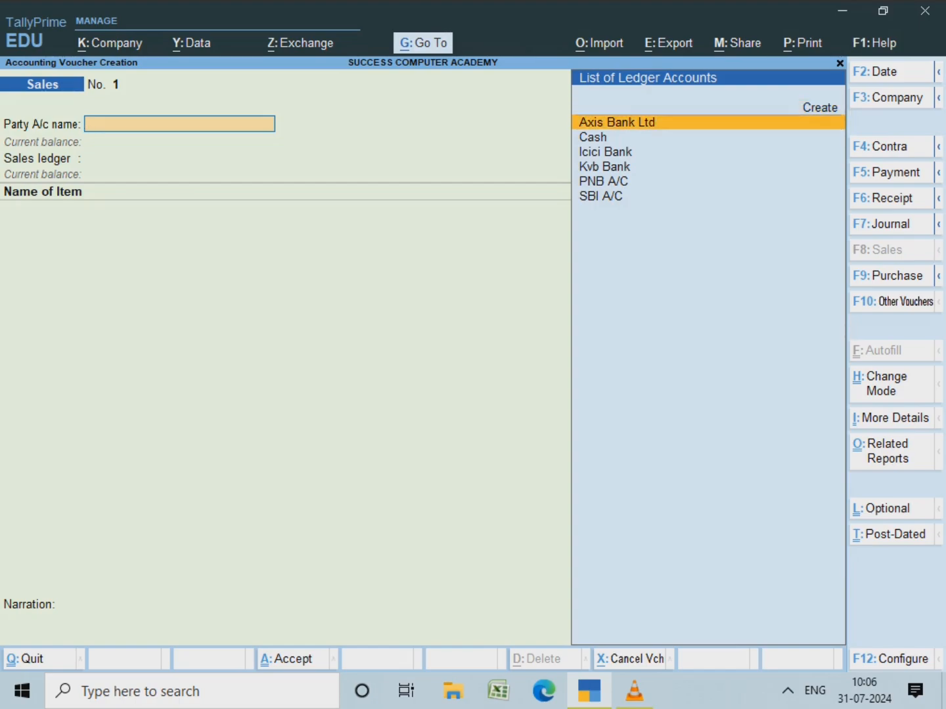
key(Down)
key(Return)
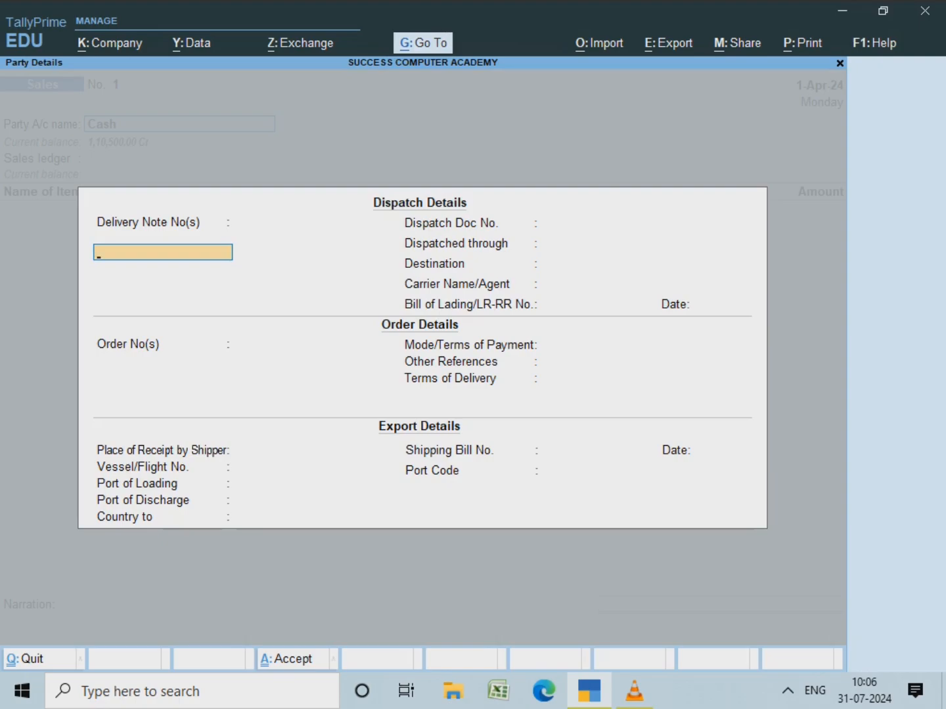
Step: Skip all dispatch, order and export fields, keeping Country to as Not Applicable
key(Return)
key(Return)
key(Return)
key(Return)
key(Return)
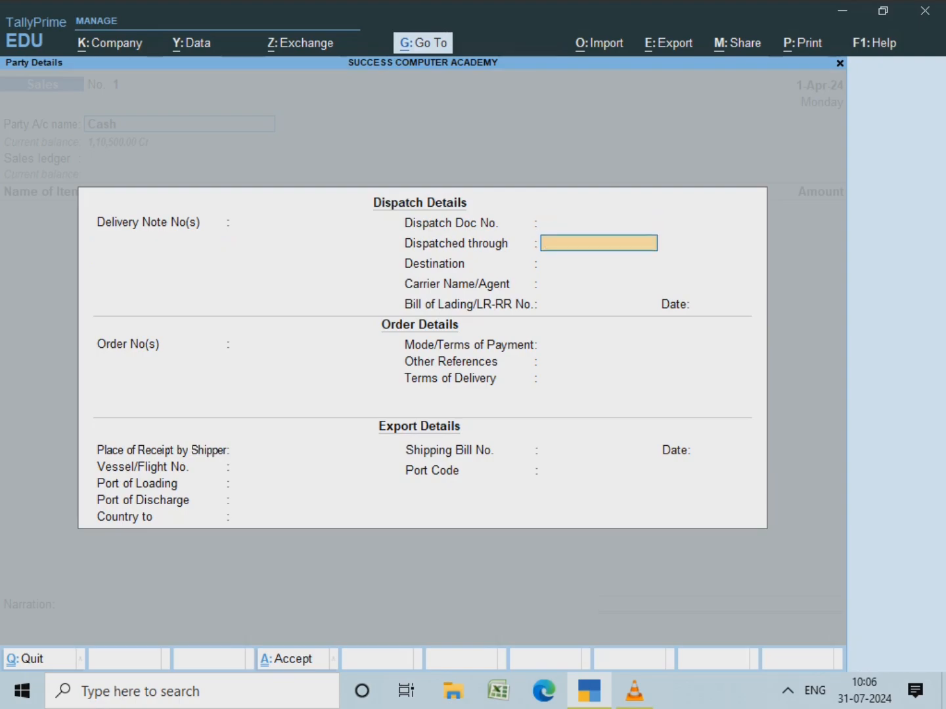
key(Return)
key(Return)
key(Return)
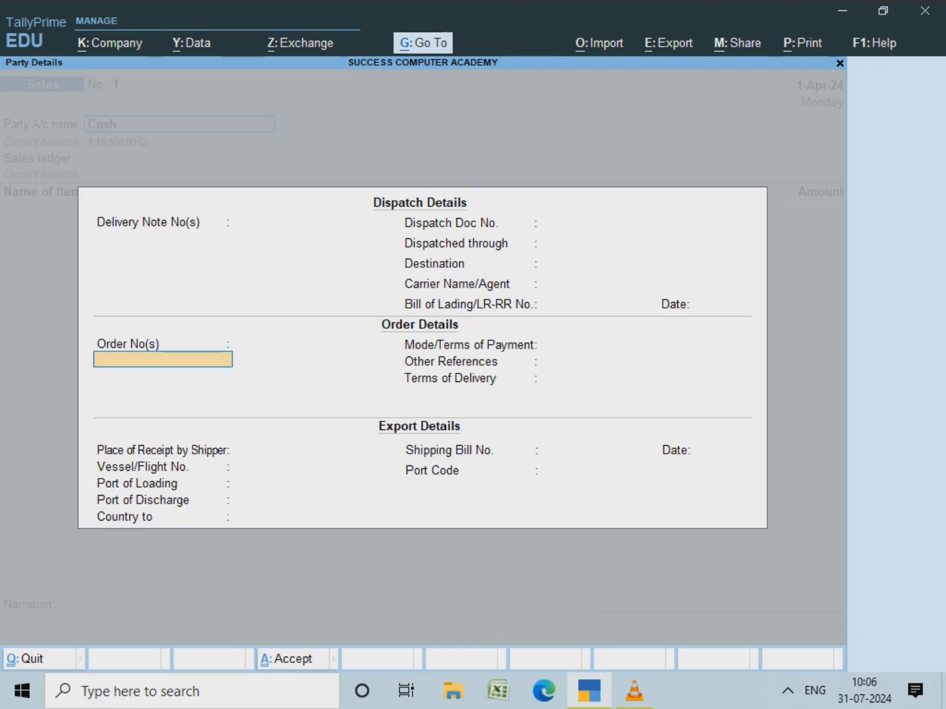
key(Return)
key(Return)
key(Return)
key(Return)
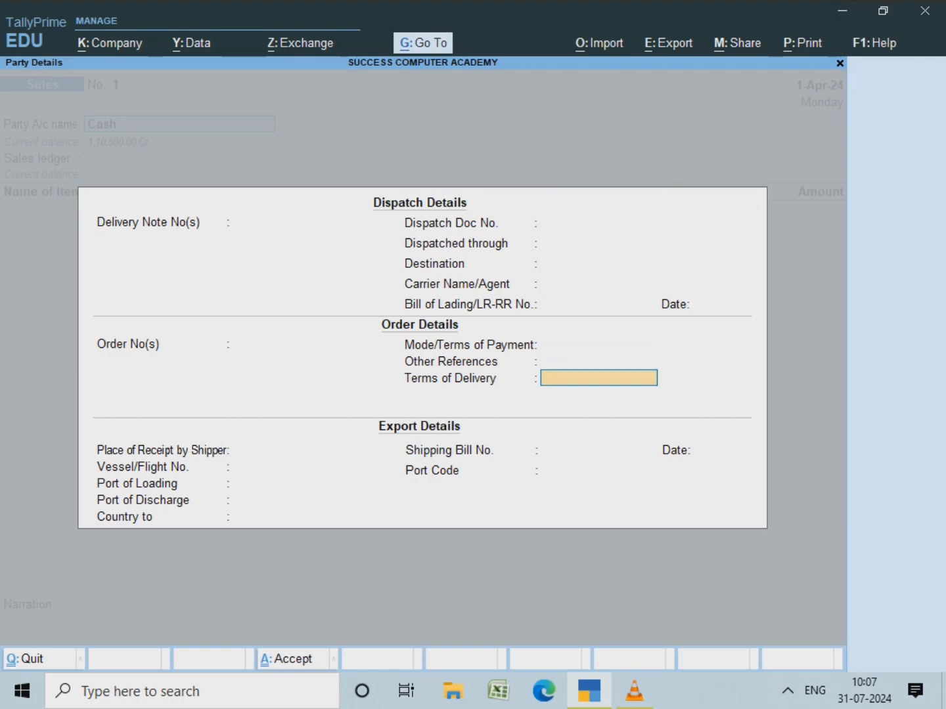
key(Return)
key(Return)
key(Return)
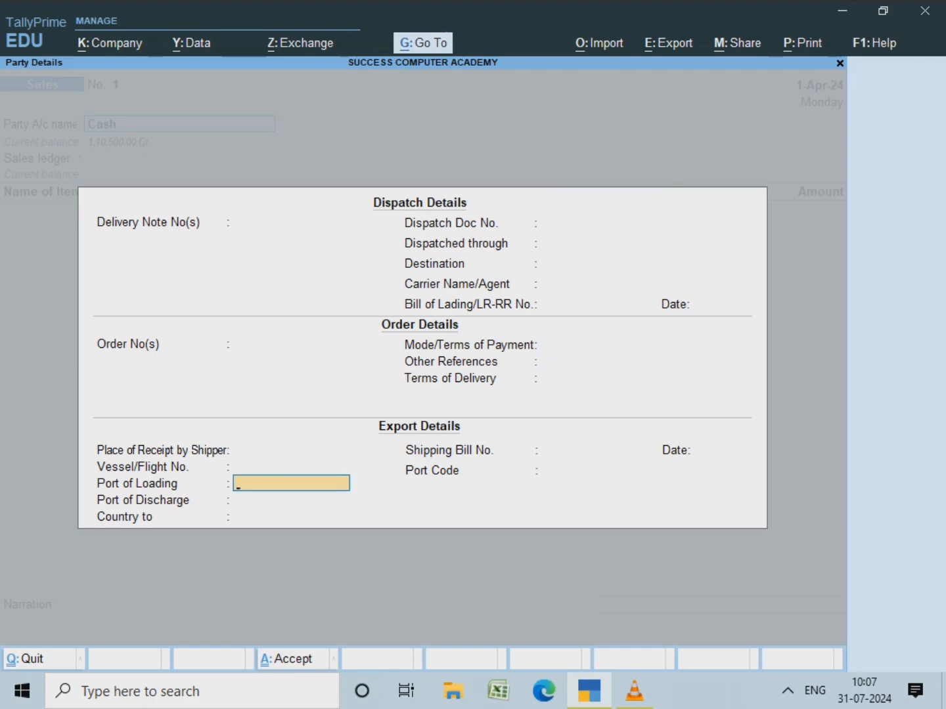
key(Return)
key(Return)
key(Return)
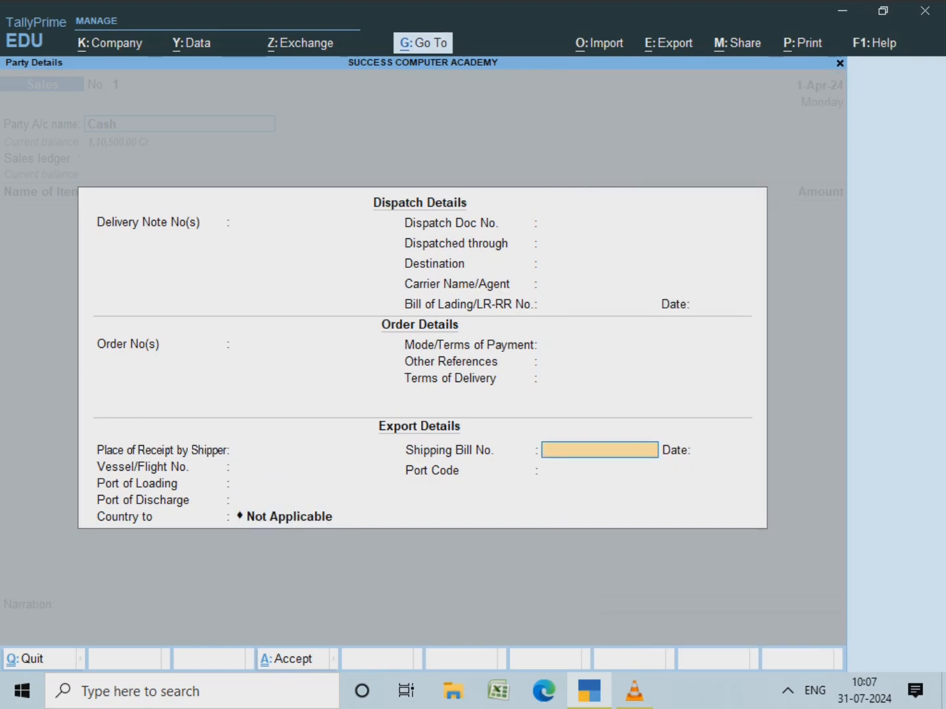
key(Return)
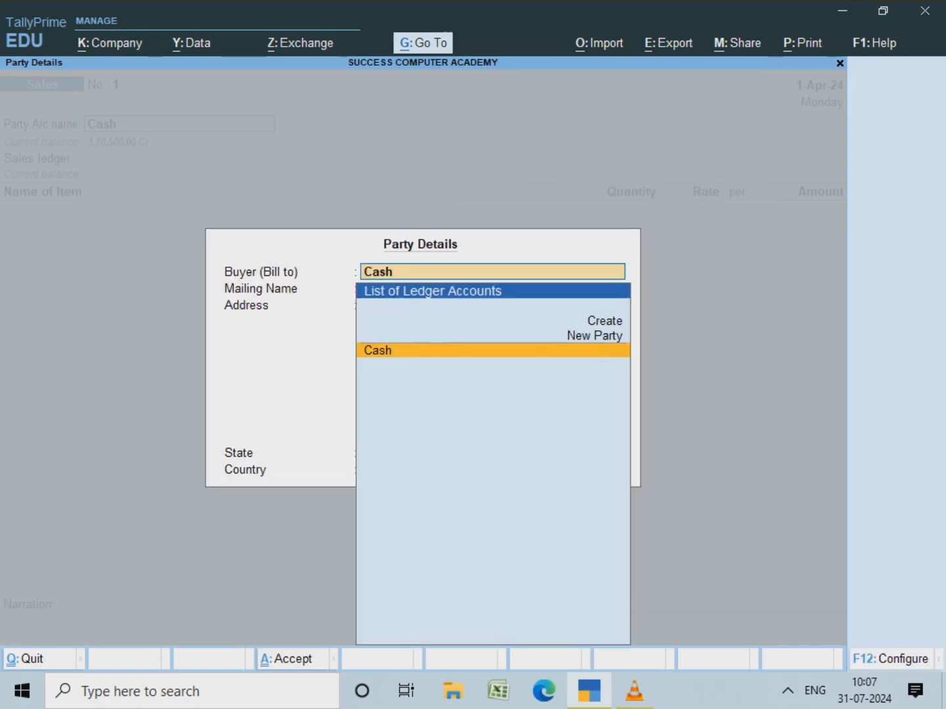
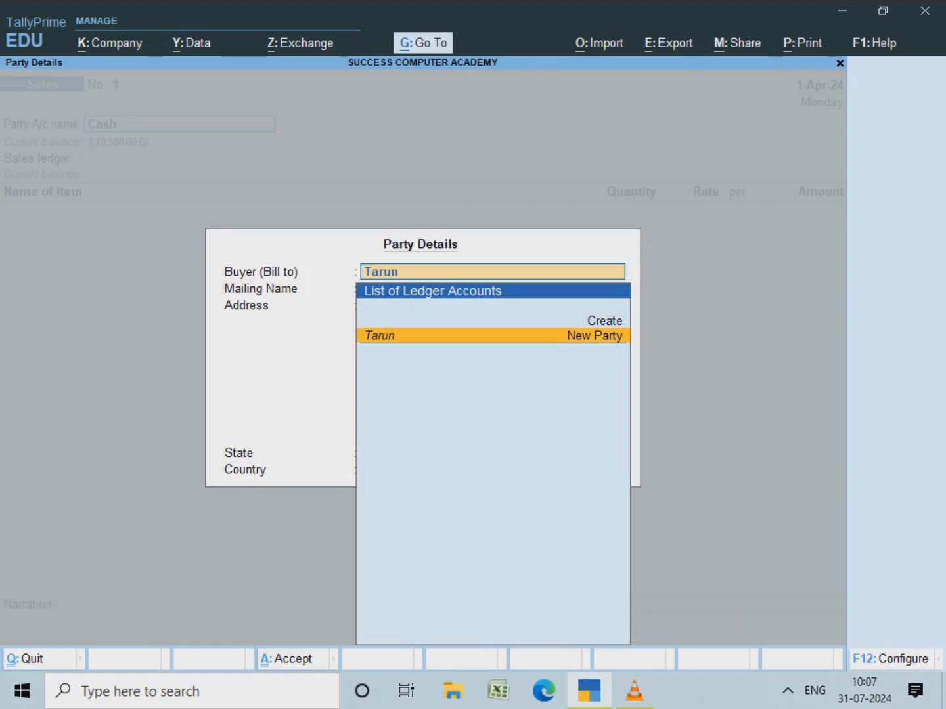
Step: Create a new buyer party with the buyer's name and a two-line address in West Bengal
key(Return)
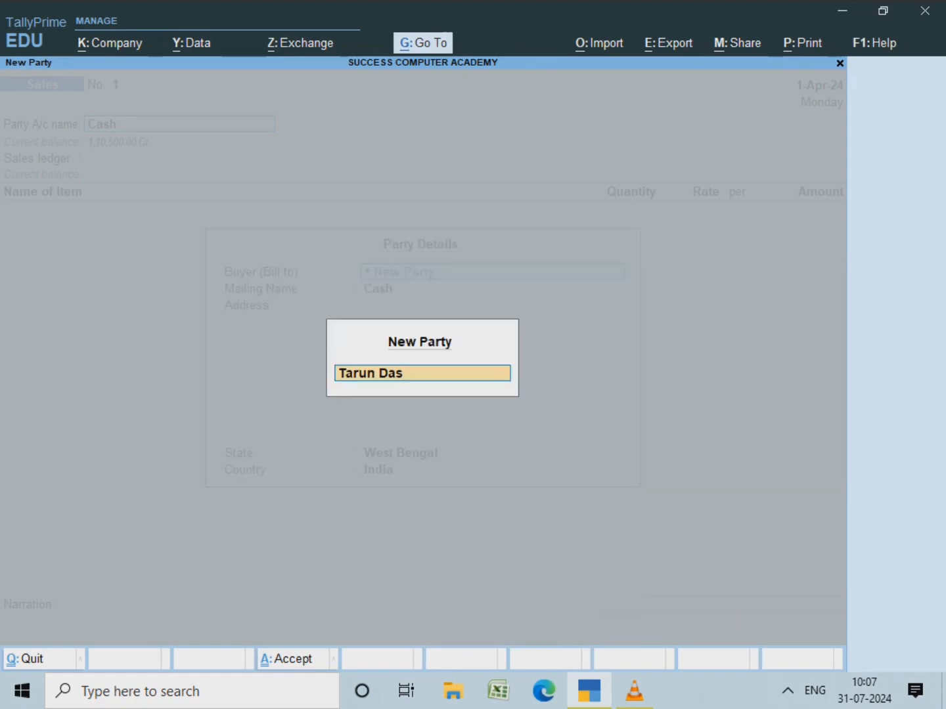
key(Return)
key(Return)
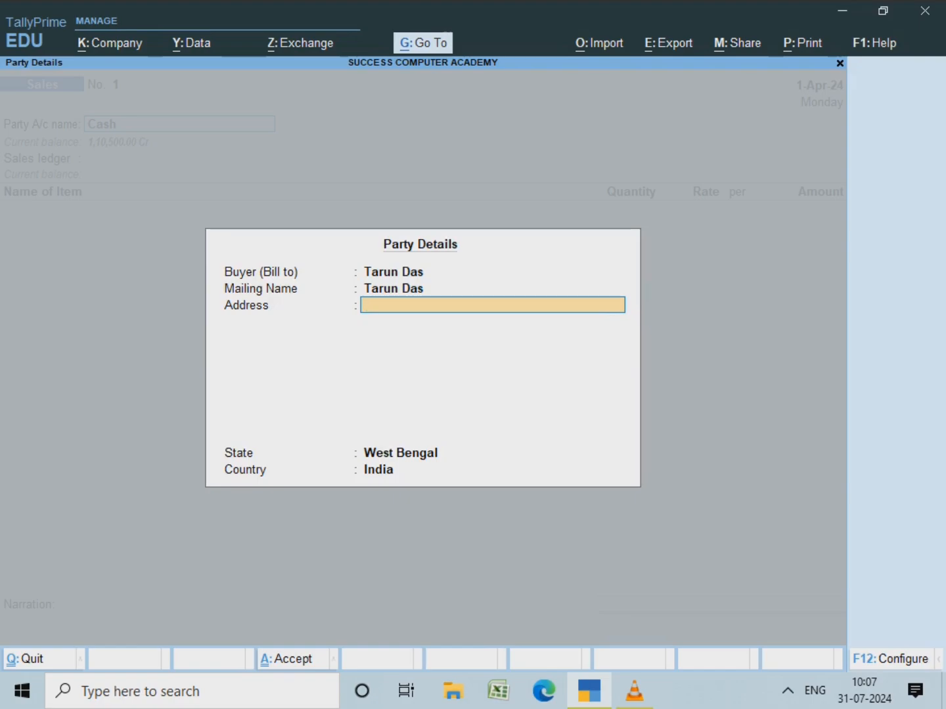
text(Naipur)
key(Return)
text(Pata)
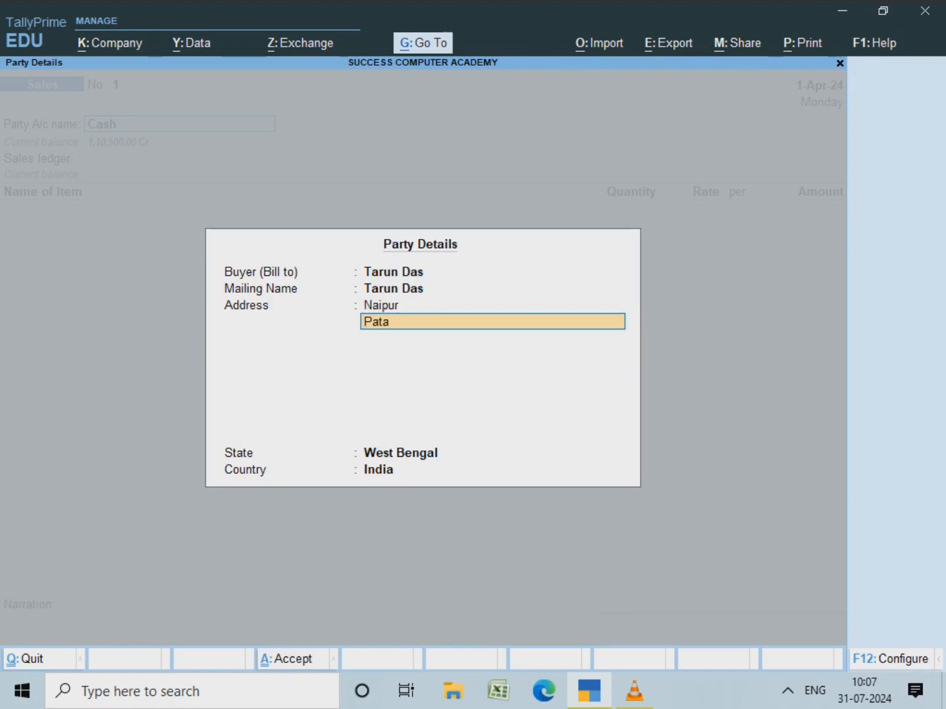
text(shpur)
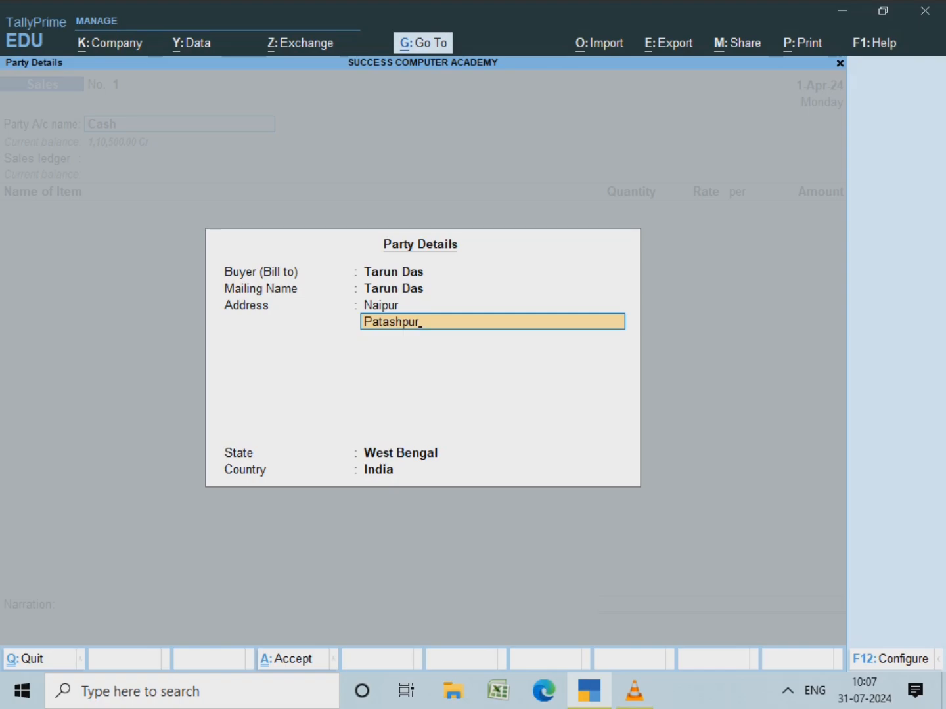
key(Return)
key(Return)
key(Return)
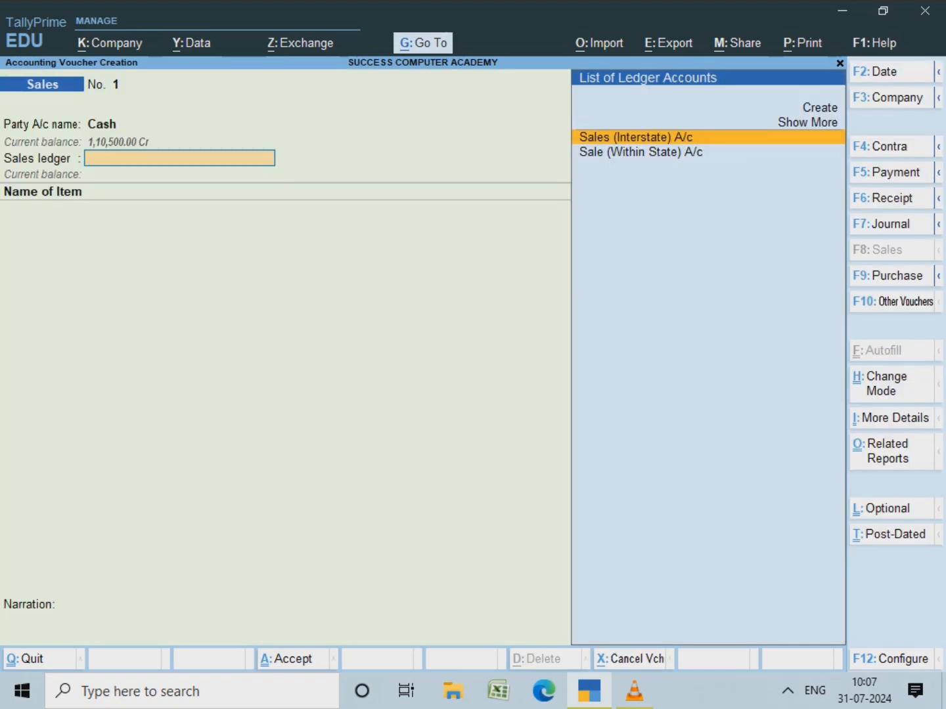
Step: Choose Sale (Within State) A/c over Sales (Interstate) A/c as the sales ledger
key(Down)
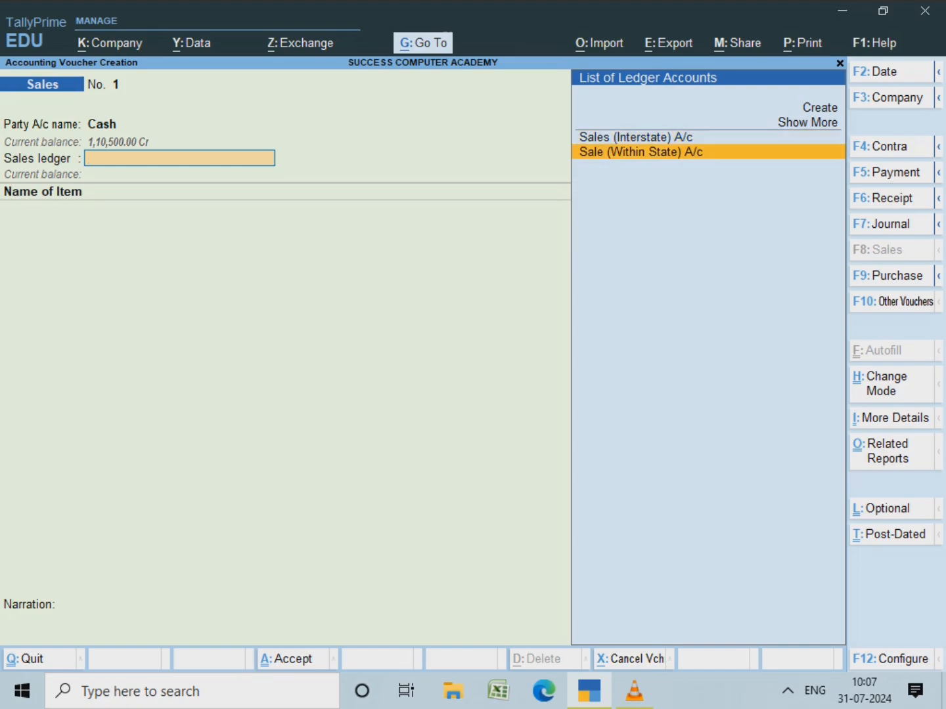
key(Up)
key(Down)
key(Up)
key(Down)
key(Up)
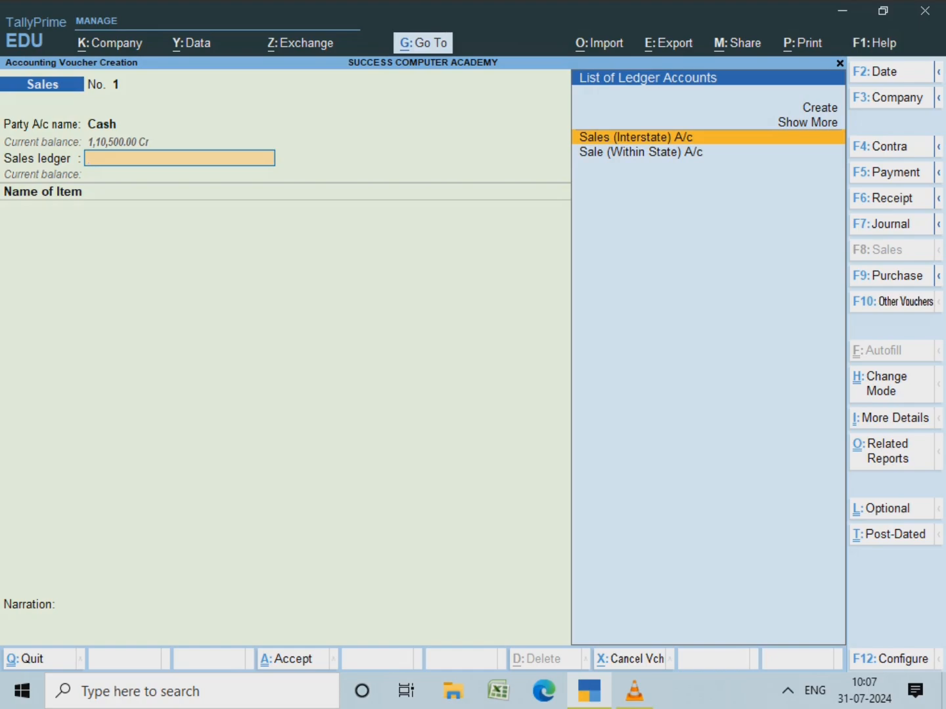
key(Down)
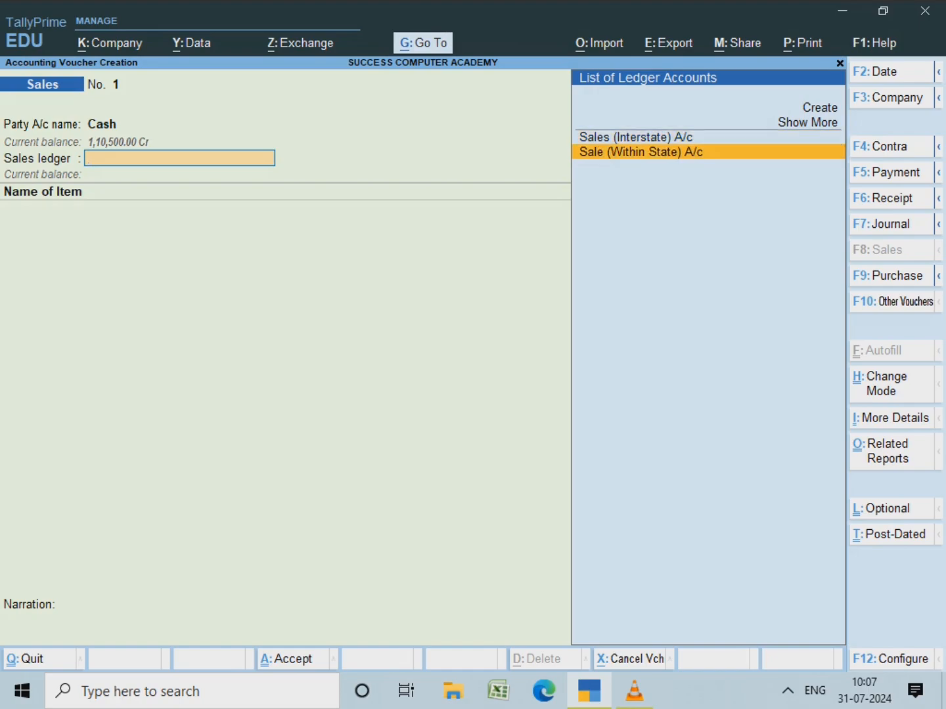
key(Up)
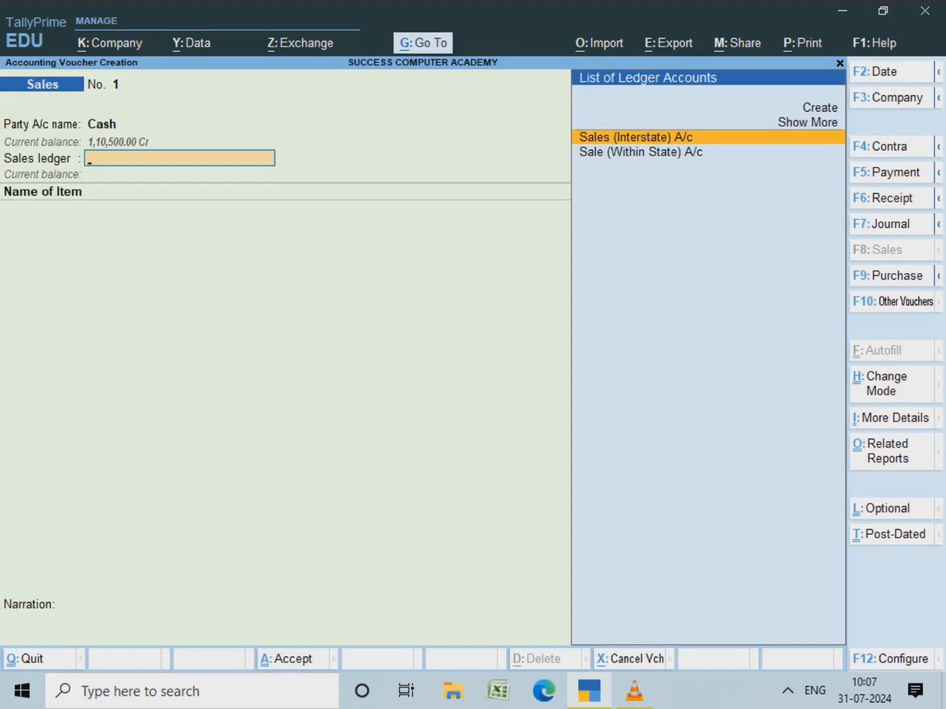
key(Down)
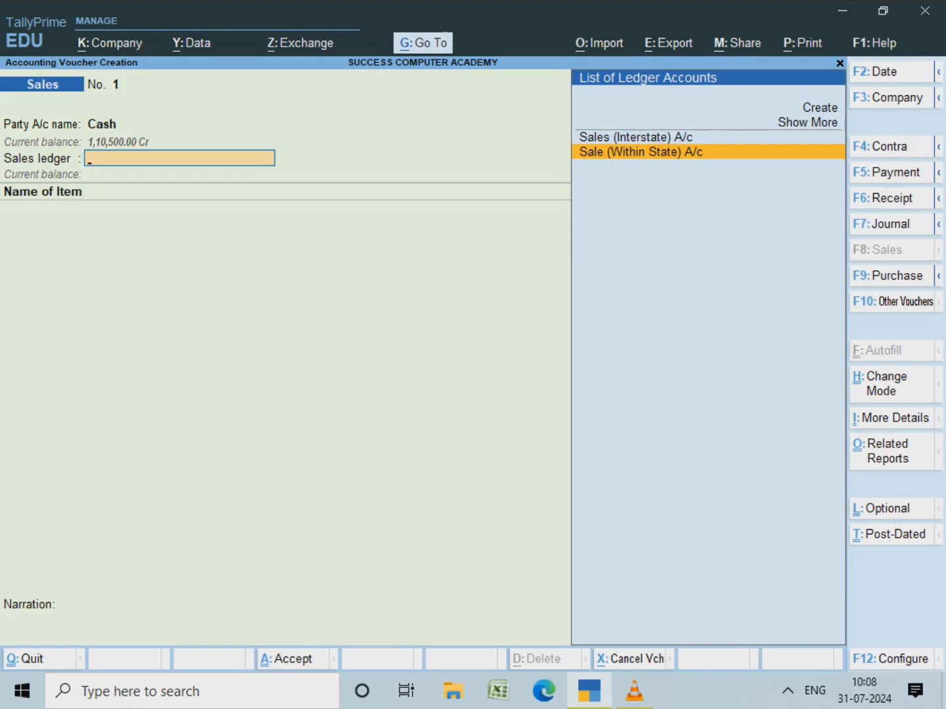
key(Return)
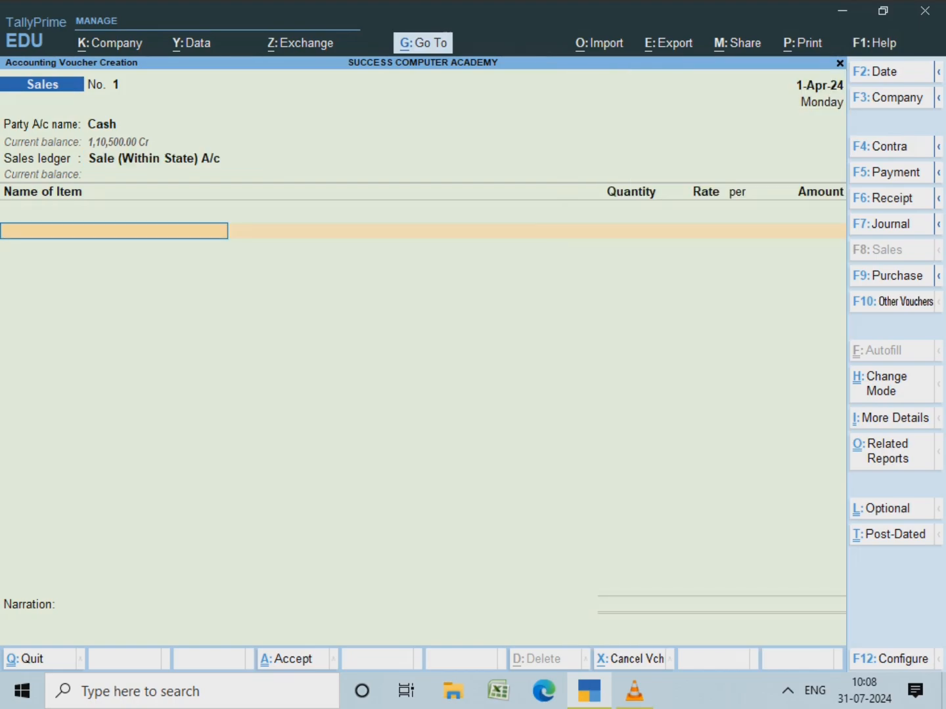
Step: Add Frontech Wired Mouse as the first item, 2 pcs at 210 for 420
key(space)
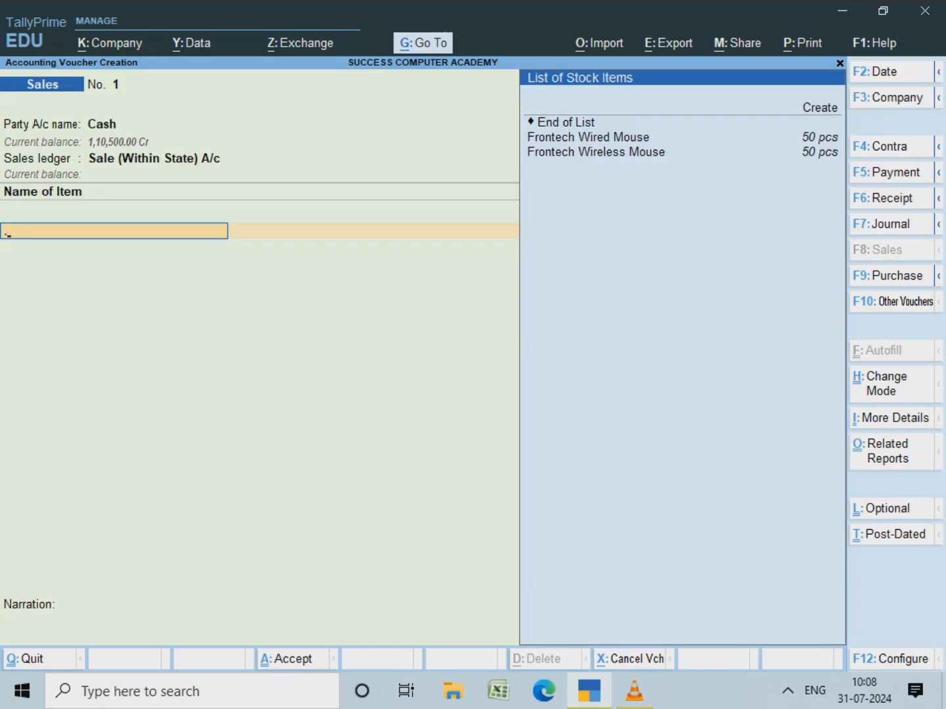
key(Down)
key(Down)
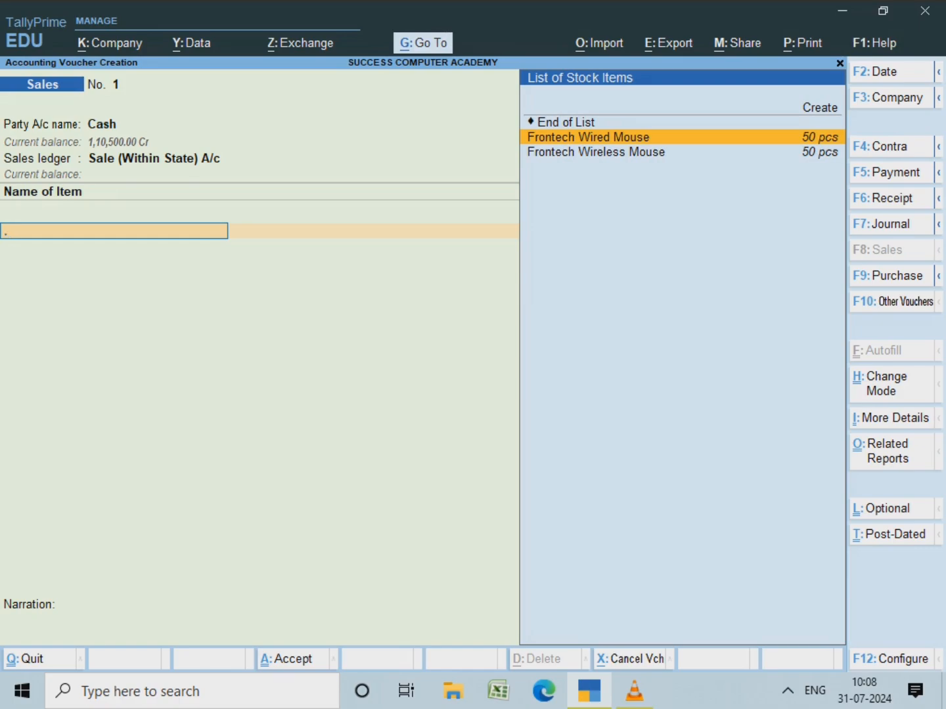
key(Return)
text(2)
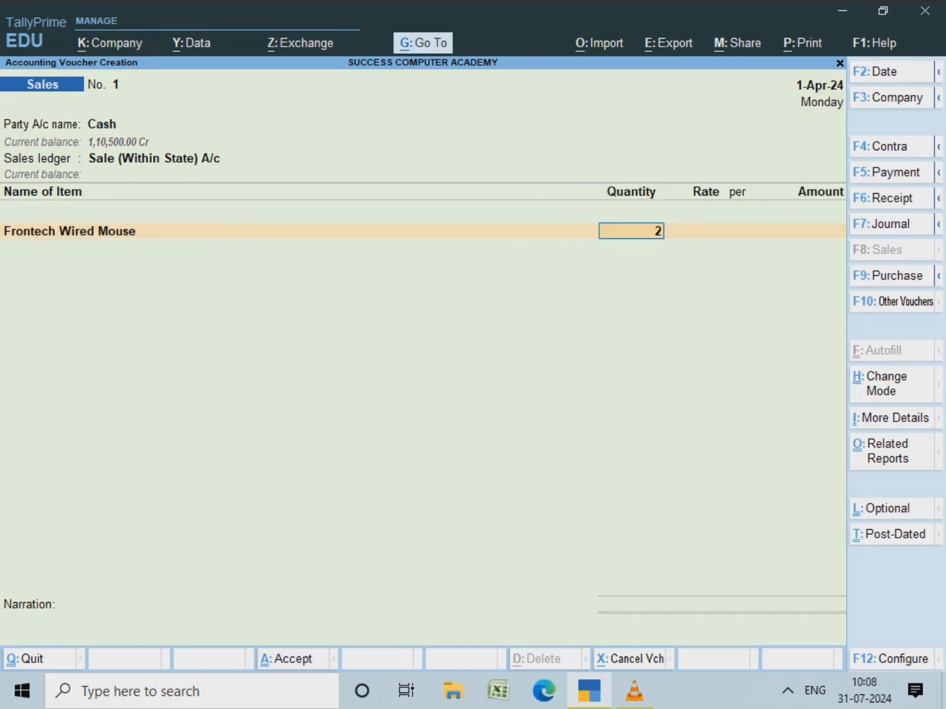
key(Return)
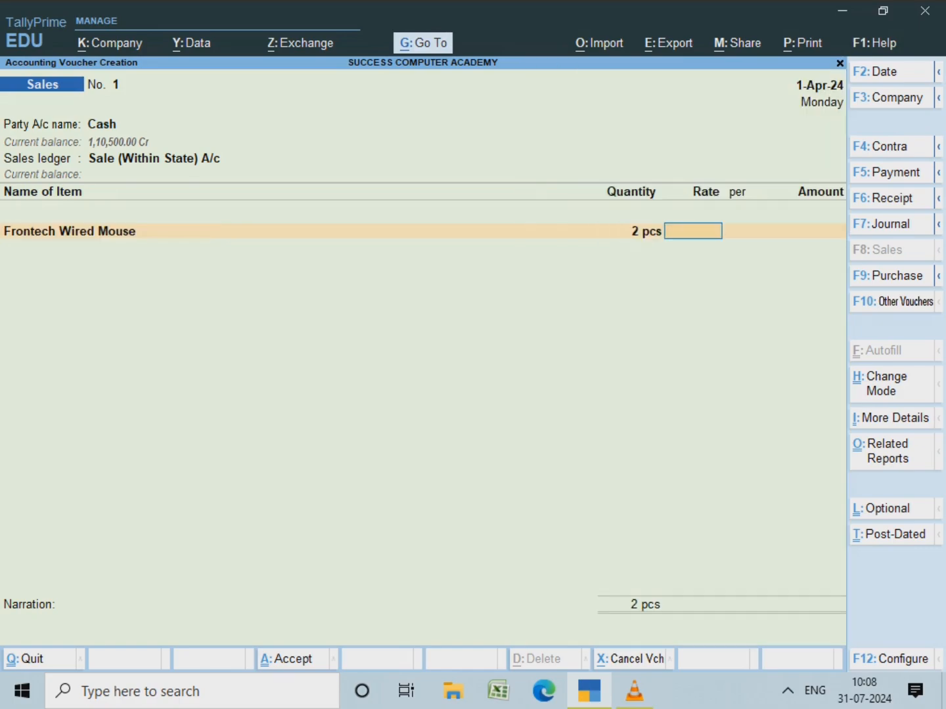
text(210)
key(Return)
key(Return)
key(Return)
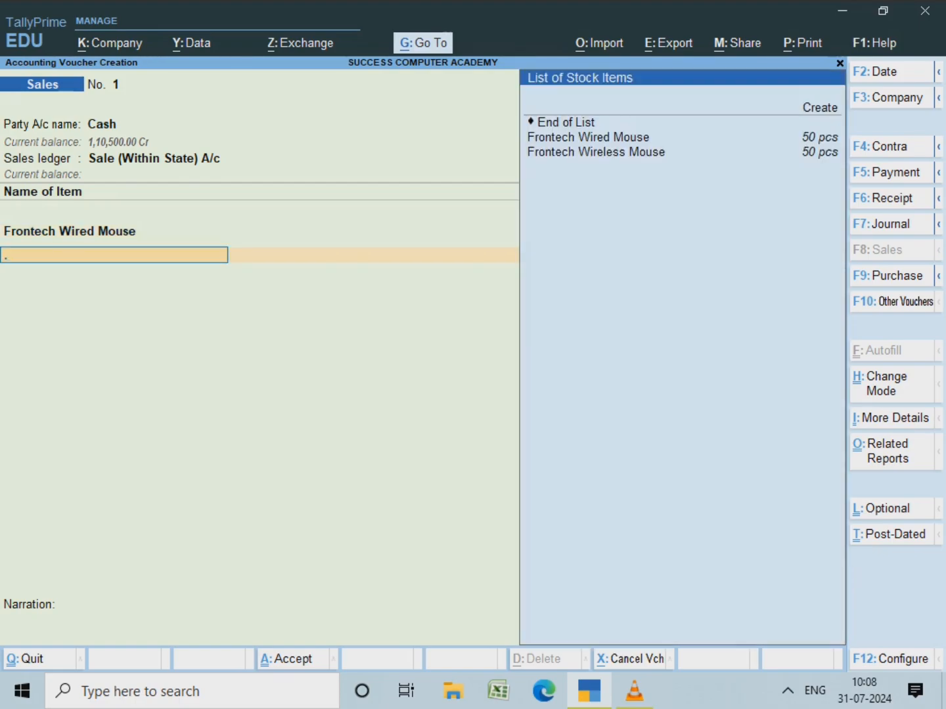
Step: Add Frontech Wireless Mouse, 1 pcs at 350, bringing the voucher total to 770
key(Down)
key(Down)
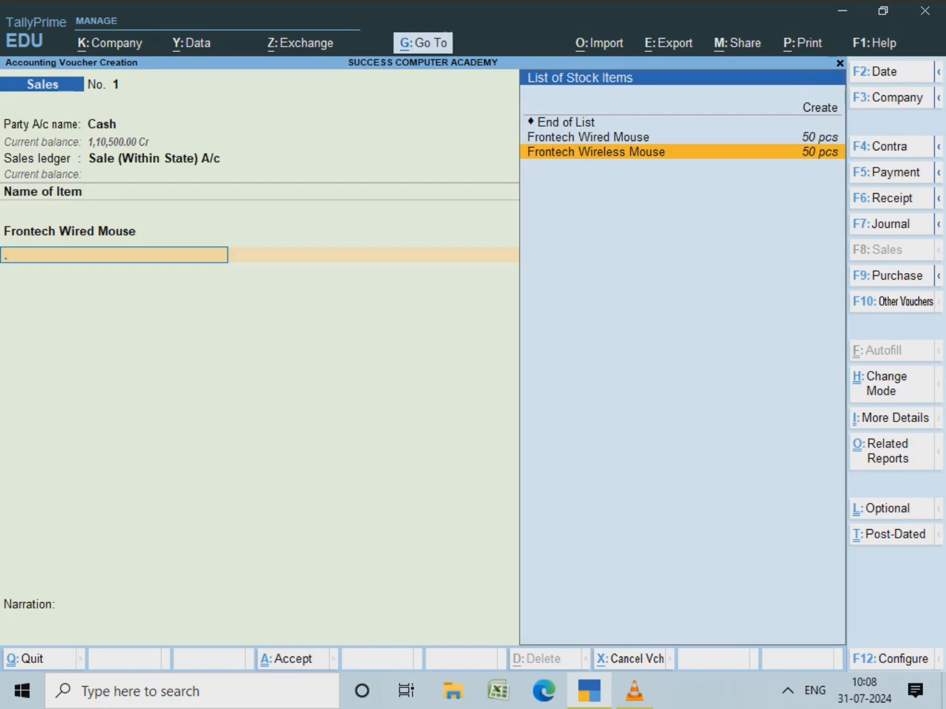
key(Return)
text(1)
key(Return)
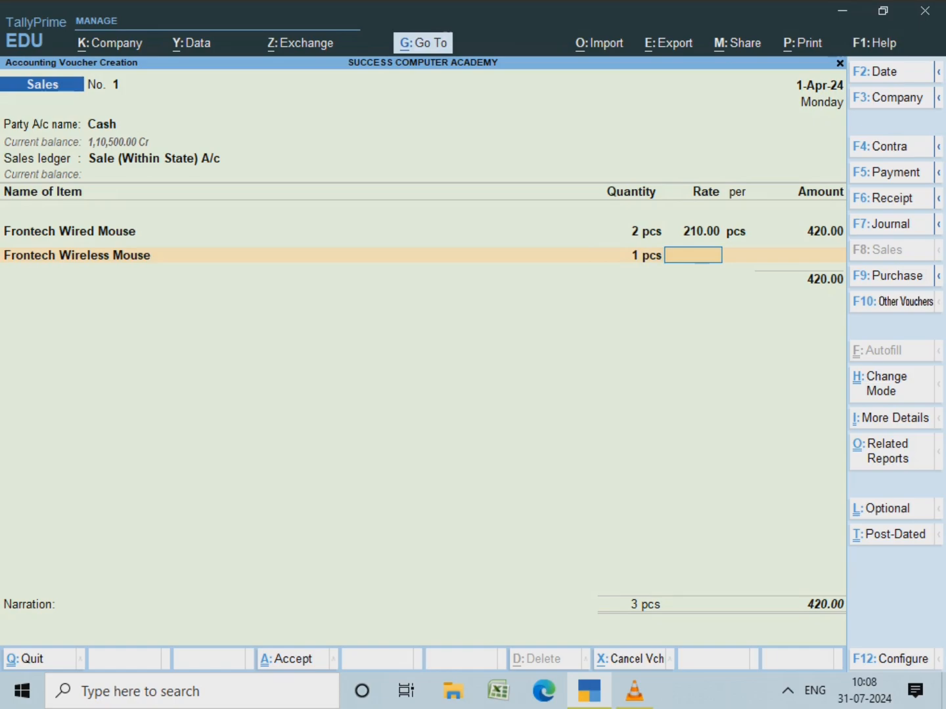
text(350)
key(Return)
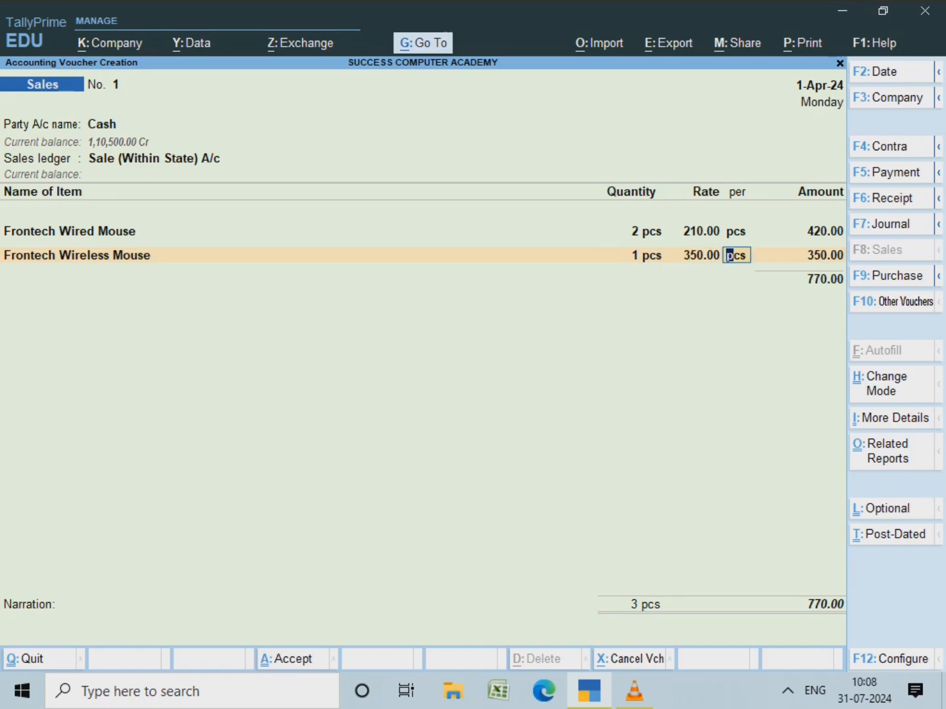
key(Return)
key(Return)
Step: Enter the narration 'being sold in cash' and accept the voucher
key(Return)
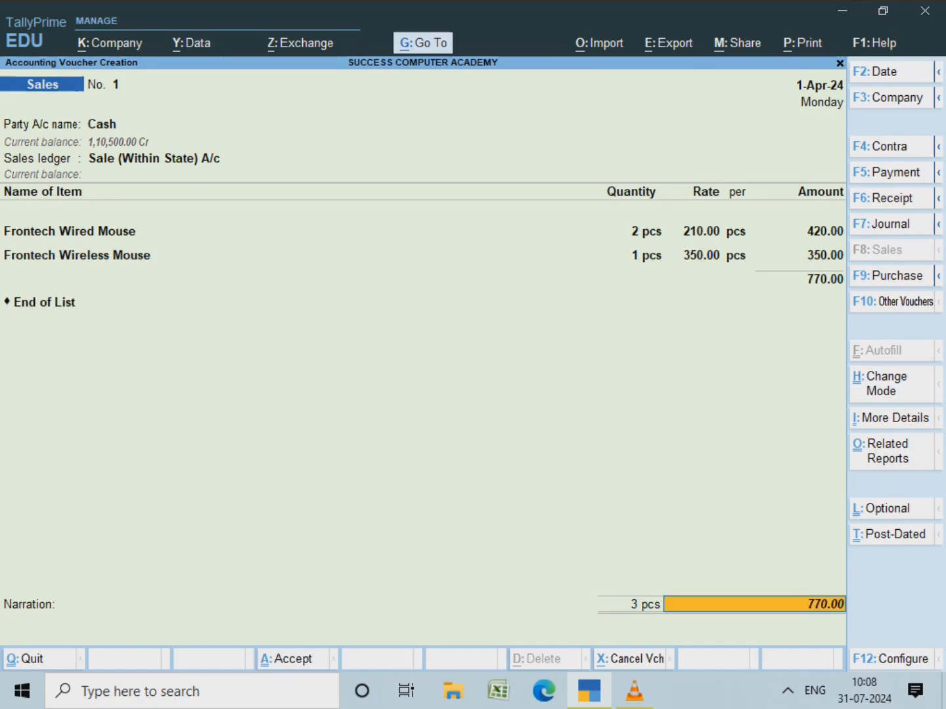
key(Return)
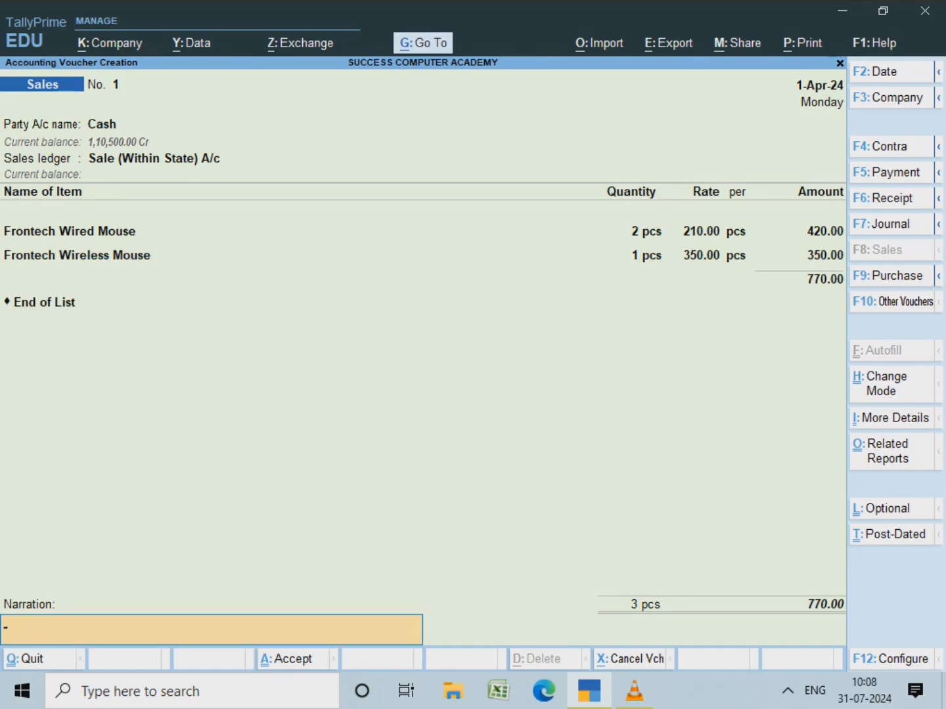
text(being sold in cash)
key(Return)
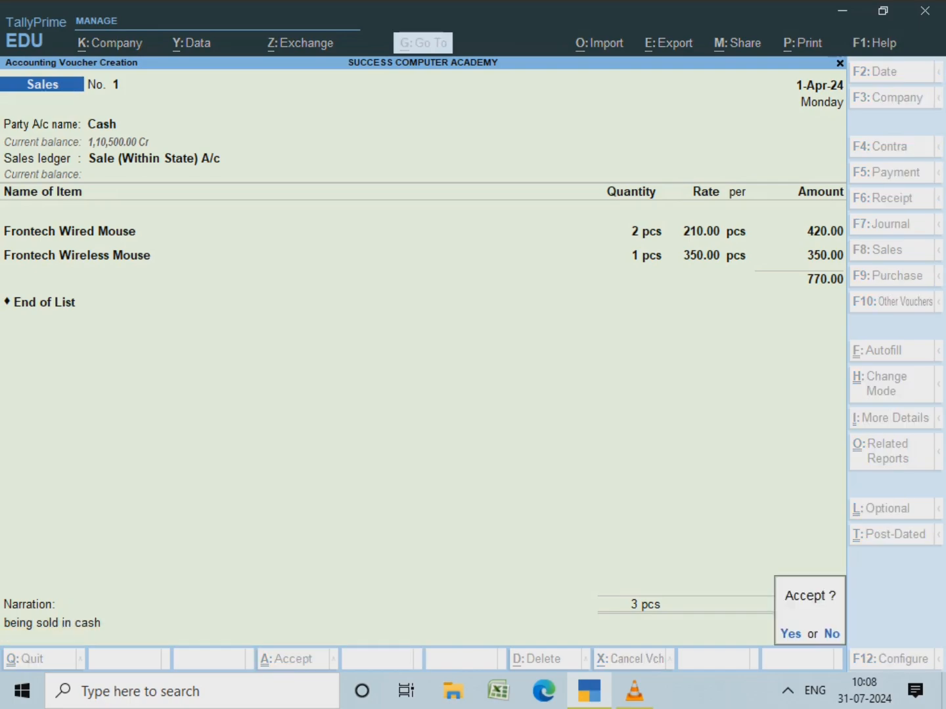
key(Return)
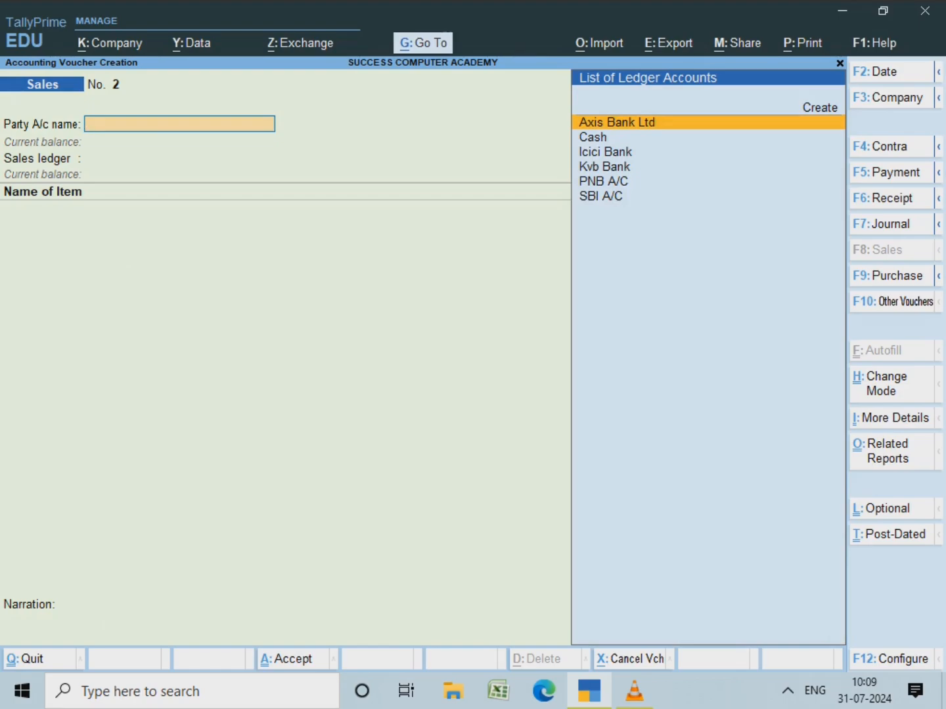
Step: Go to Display More Reports > Day Book and open the Cash Sales voucher for alteration
key(Escape)
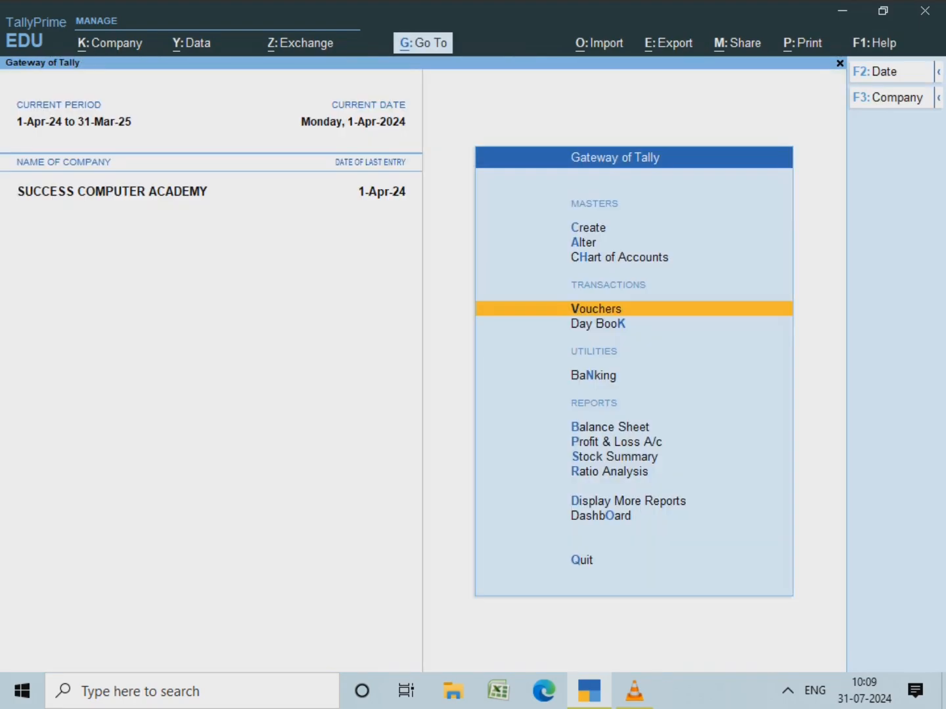
key(Down)
key(Down)
key(Down)
key(Down)
key(Down)
key(Down)
key(Down)
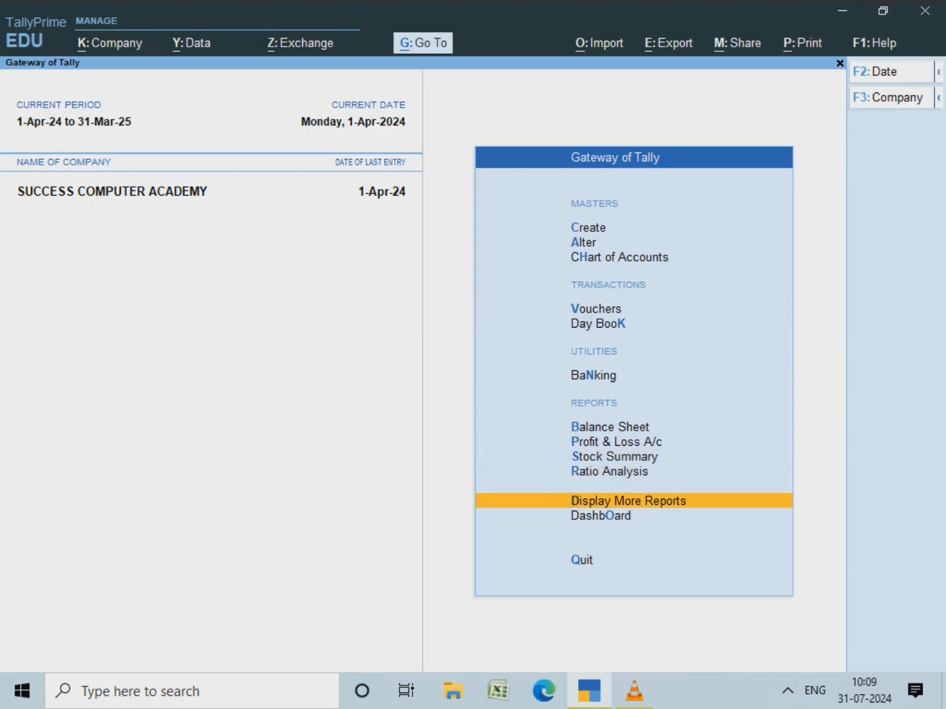
key(Return)
key(Down)
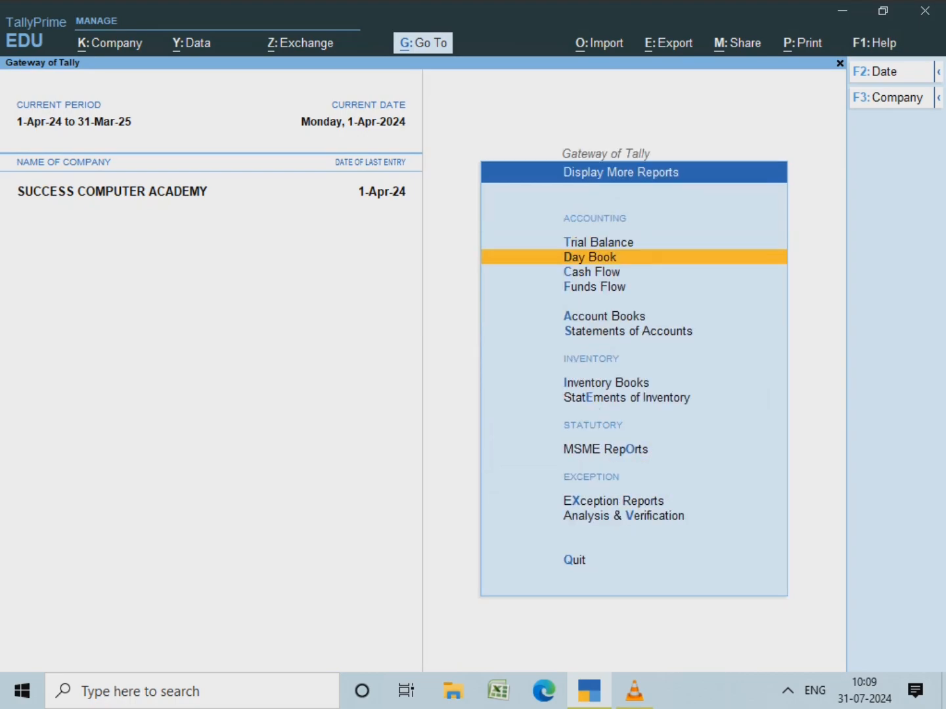
key(Return)
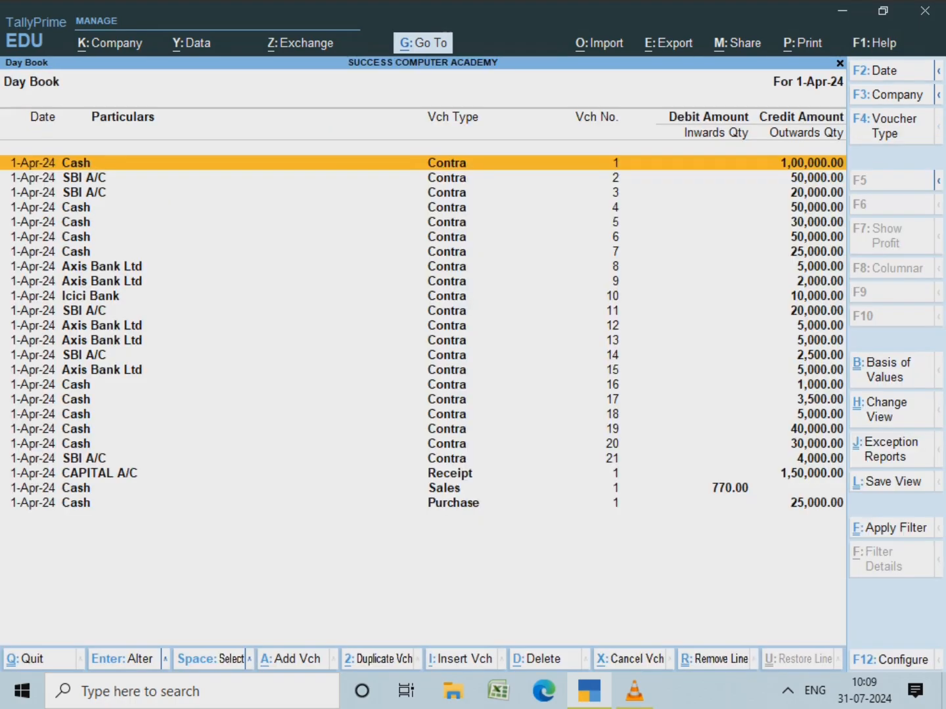
key(Down)
key(Down)
key(Down)
key(Down)
key(Down)
key(Down)
key(Down)
key(Down)
key(Down)
key(Down)
key(Down)
key(Down)
key(Down)
key(Down)
key(Down)
key(Down)
key(Down)
key(Down)
key(Down)
key(Down)
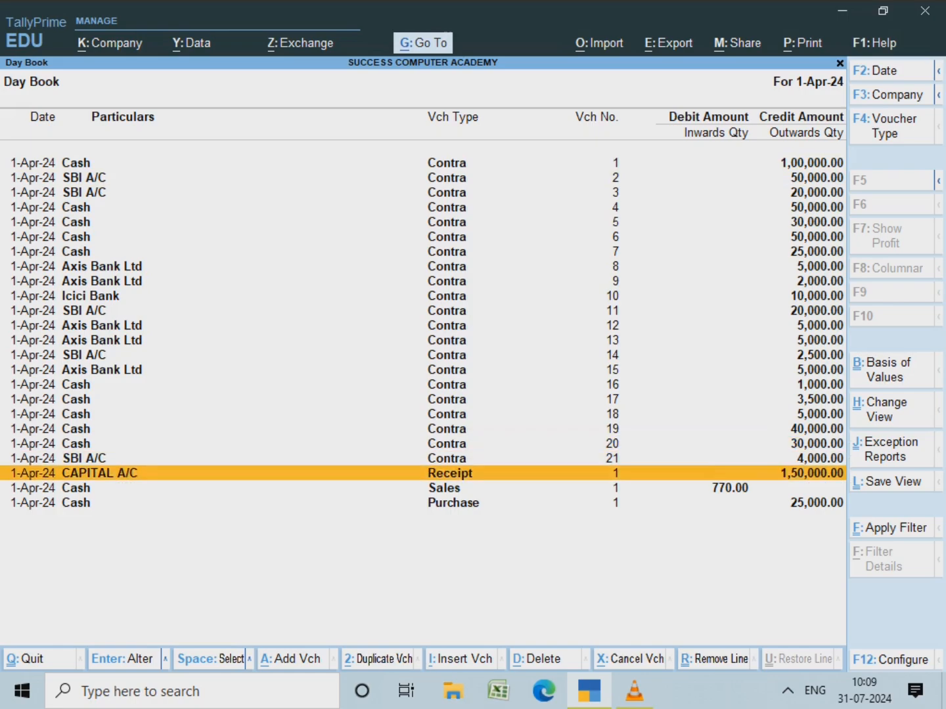
key(Down)
key(Return)
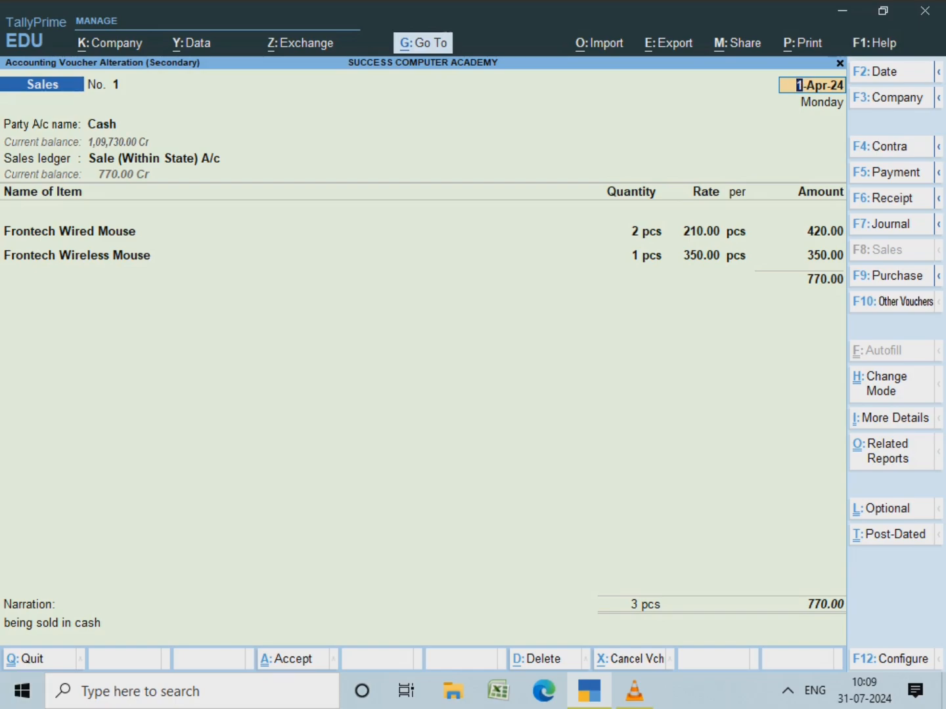
Step: Try printing the current voucher with Alt+P, then cancel the PDF save dialog
key(alt+p)
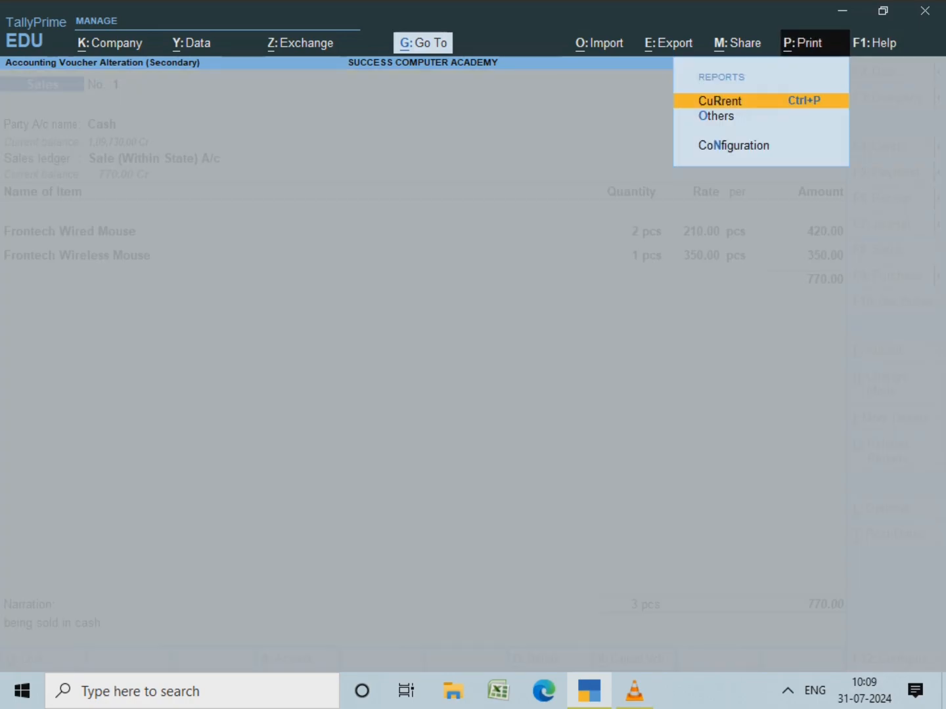
key(Return)
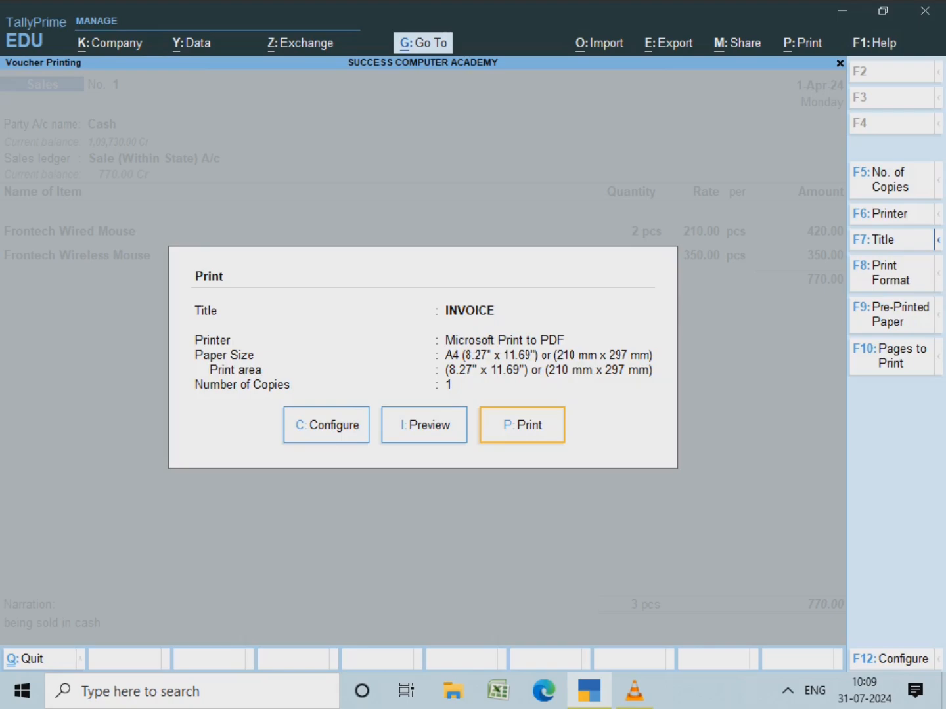
key(Return)
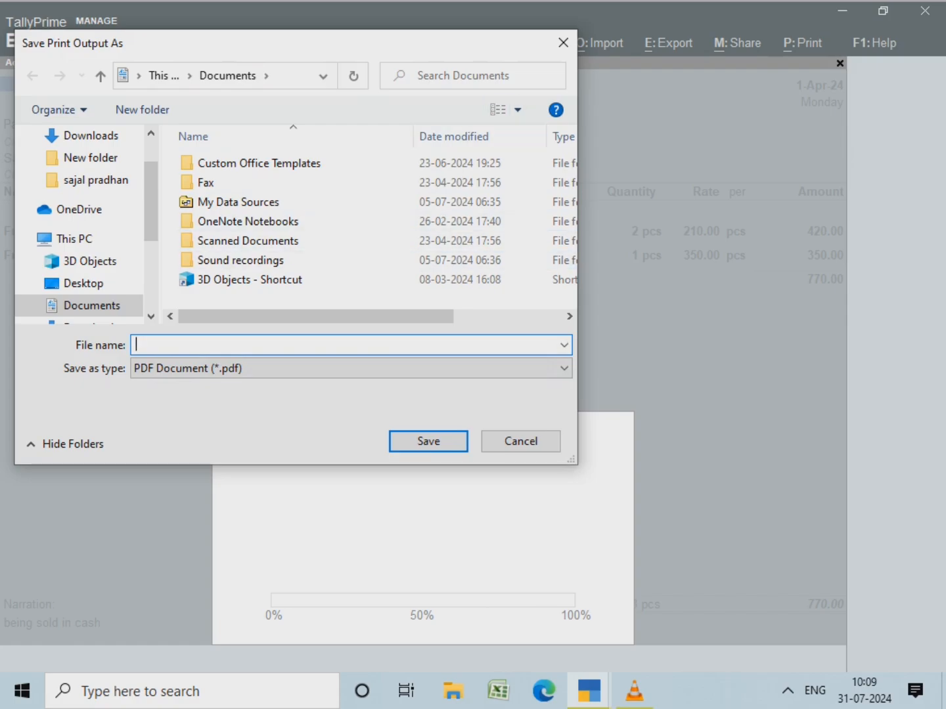
click(520, 441)
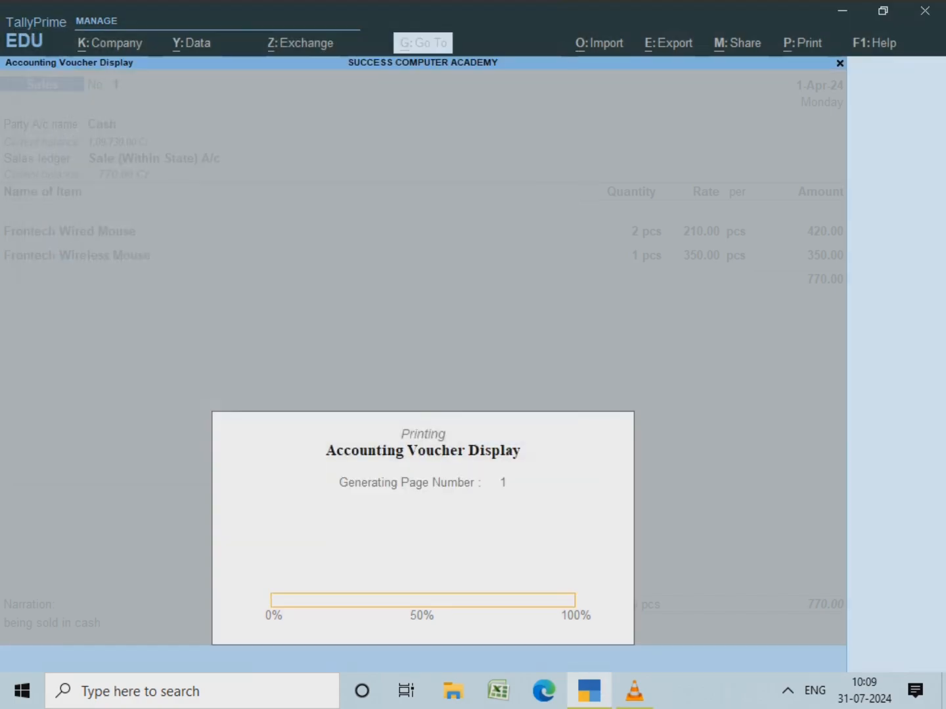
Step: Preview the current voucher on screen as an INVOICE instead of printing
key(alt+p)
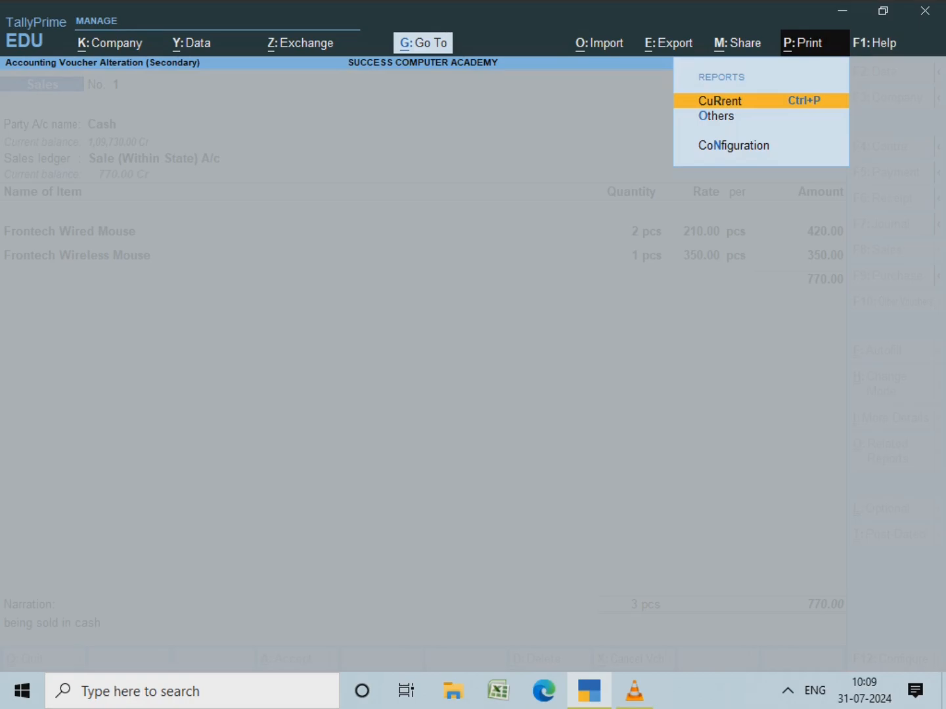
key(Return)
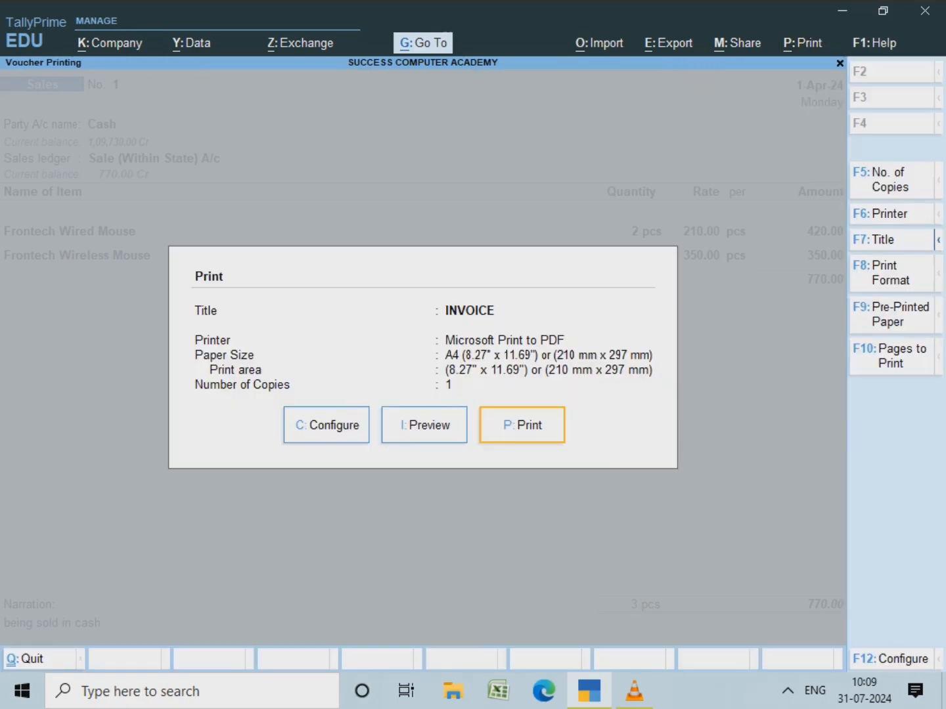
key(i)
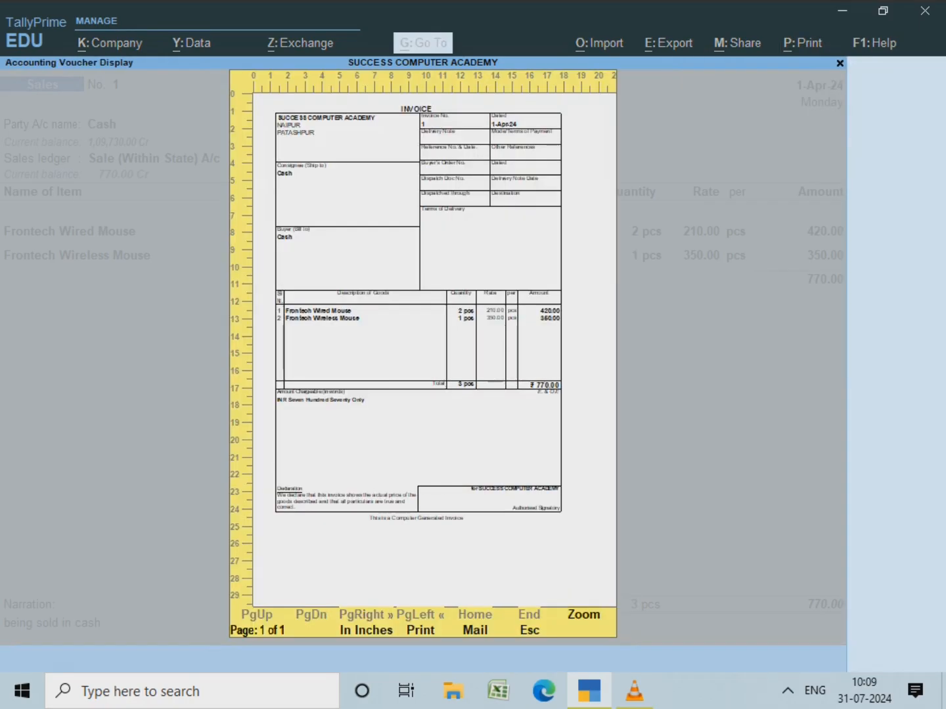
click(579, 614)
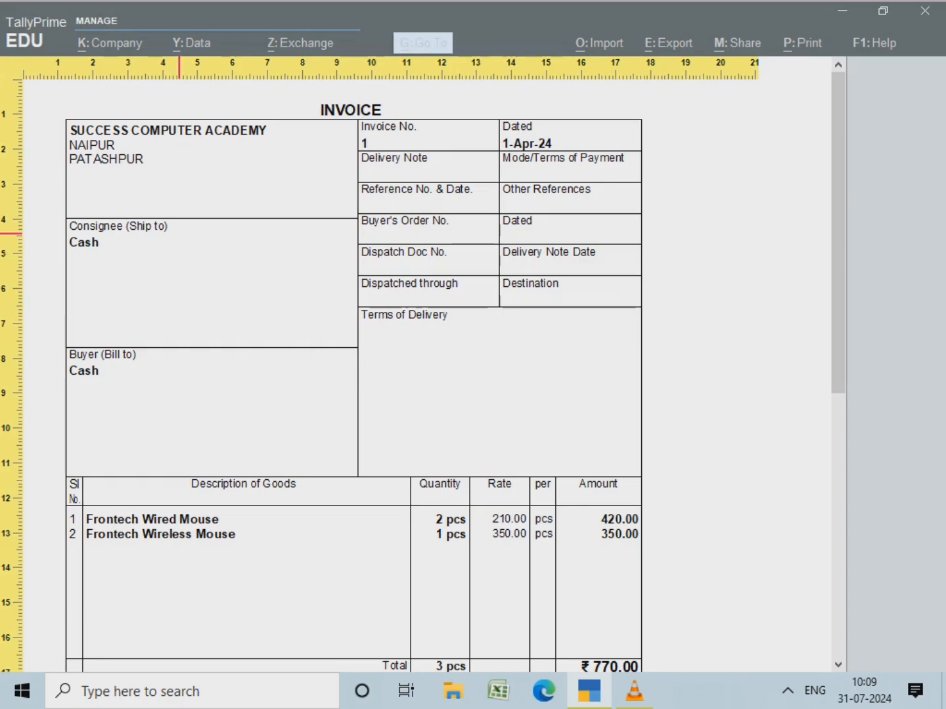
scroll(179, 234, down, 5)
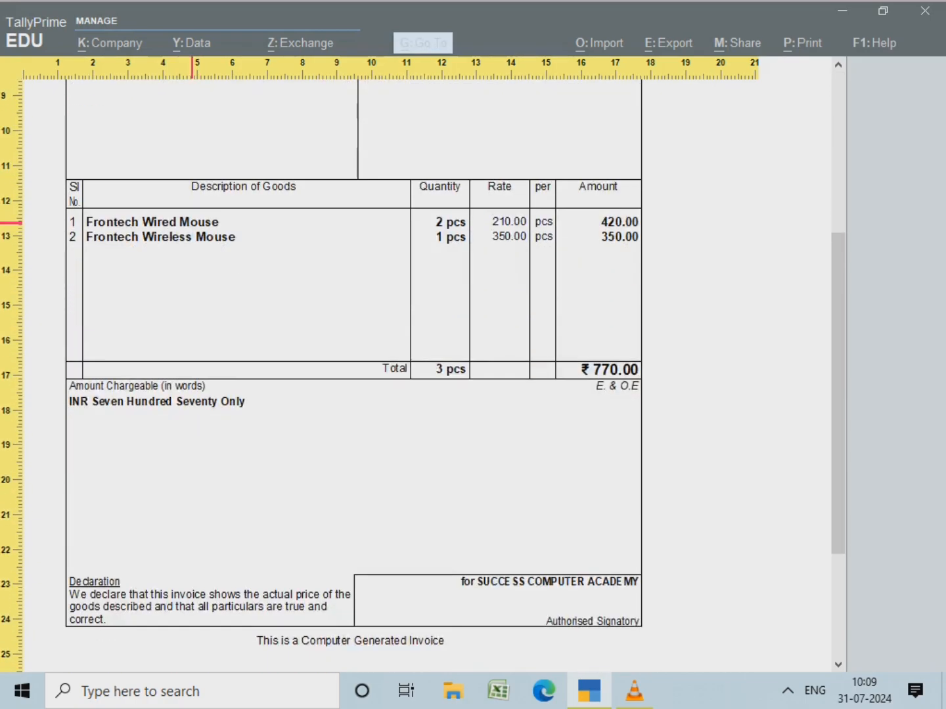
scroll(192, 223, down, 2)
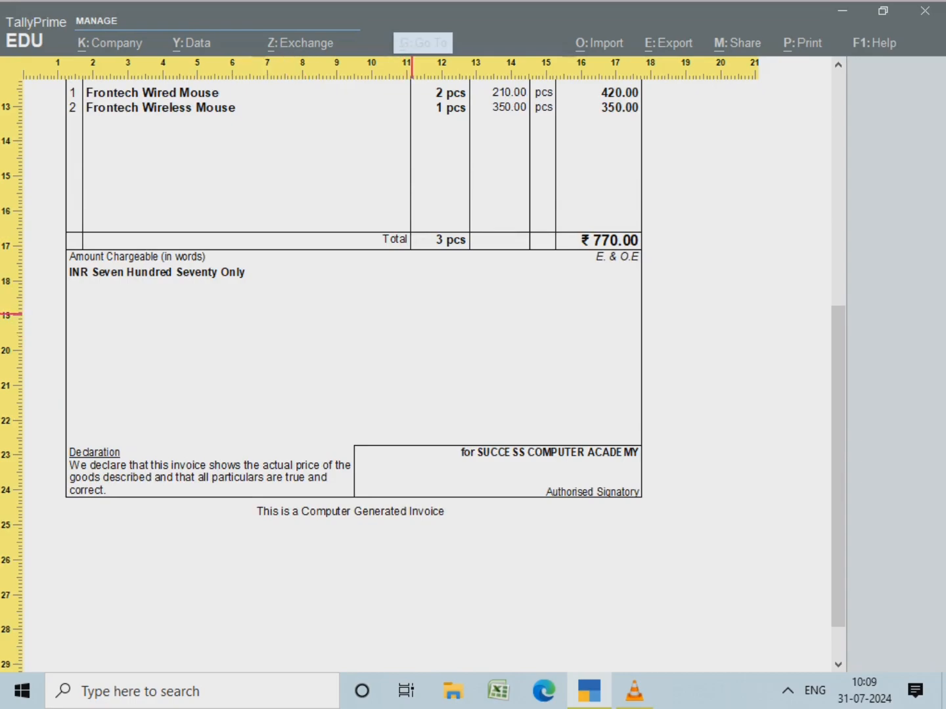
scroll(422, 301, down, 2)
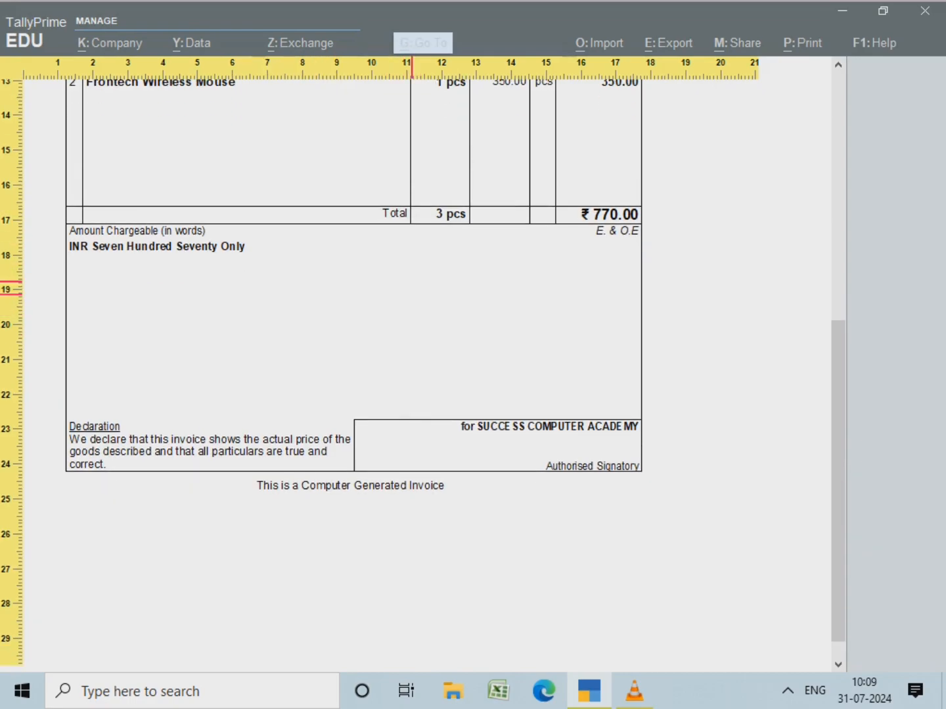
scroll(464, 254, down, 1)
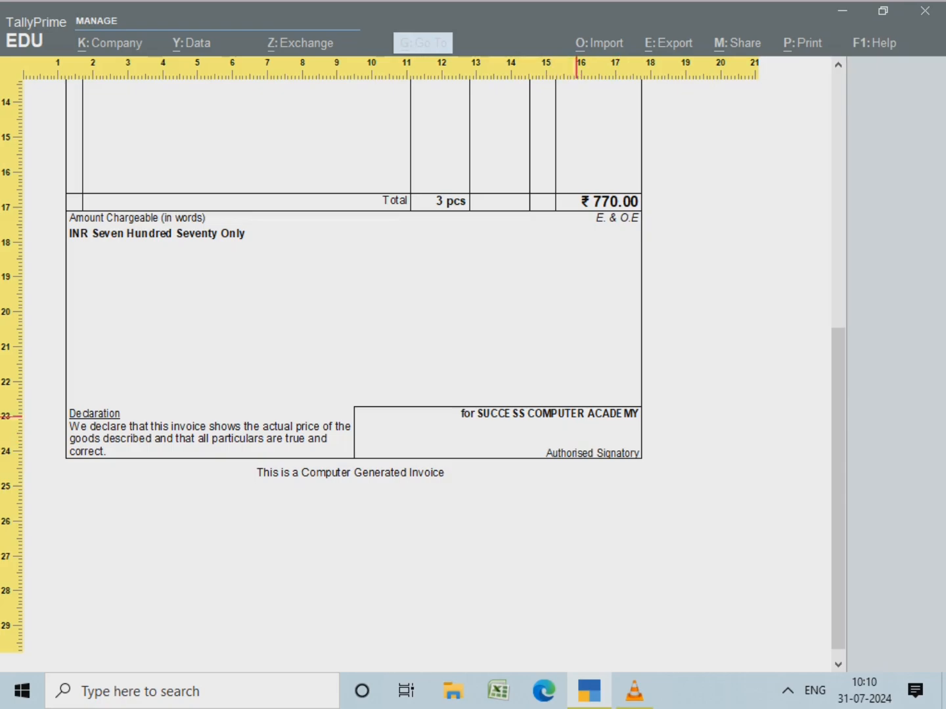
scroll(489, 270, up, 10)
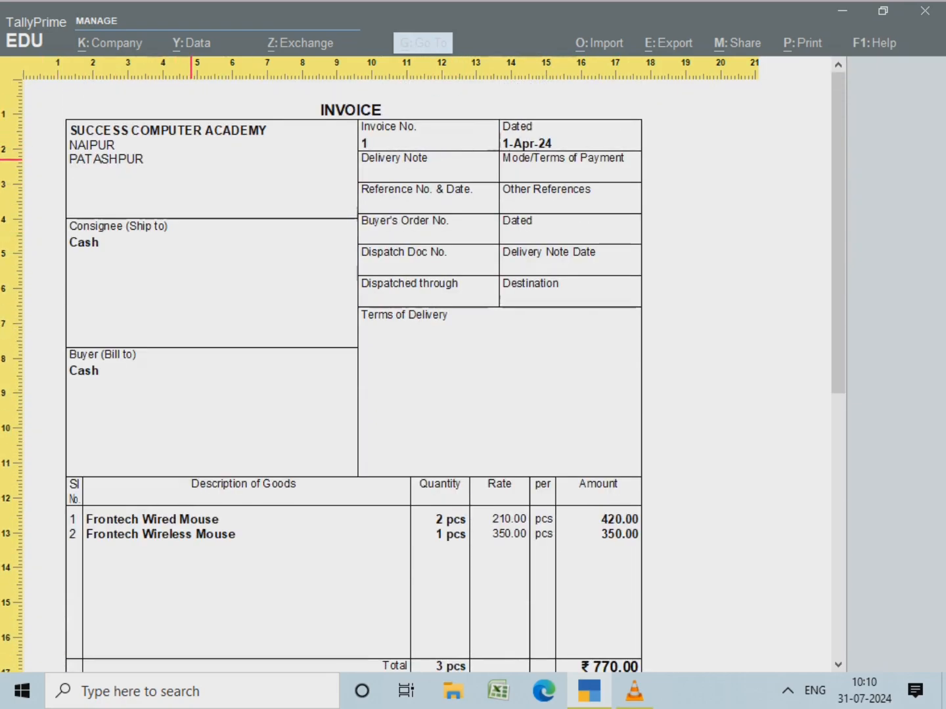
key(Escape)
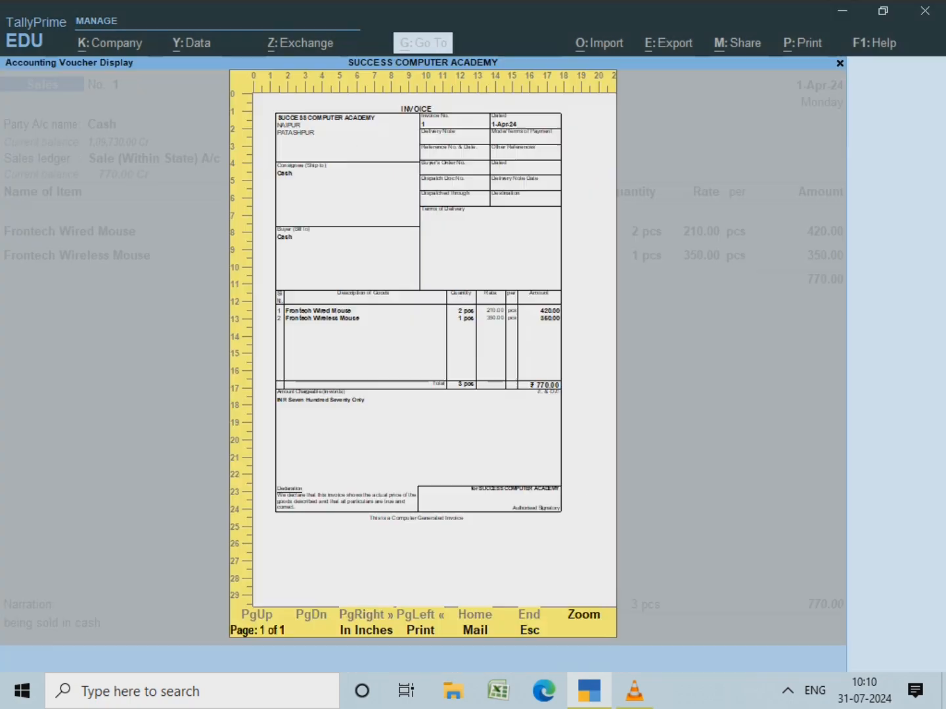
Step: Close the invoice preview and quit the voucher alteration without saving changes
key(Escape)
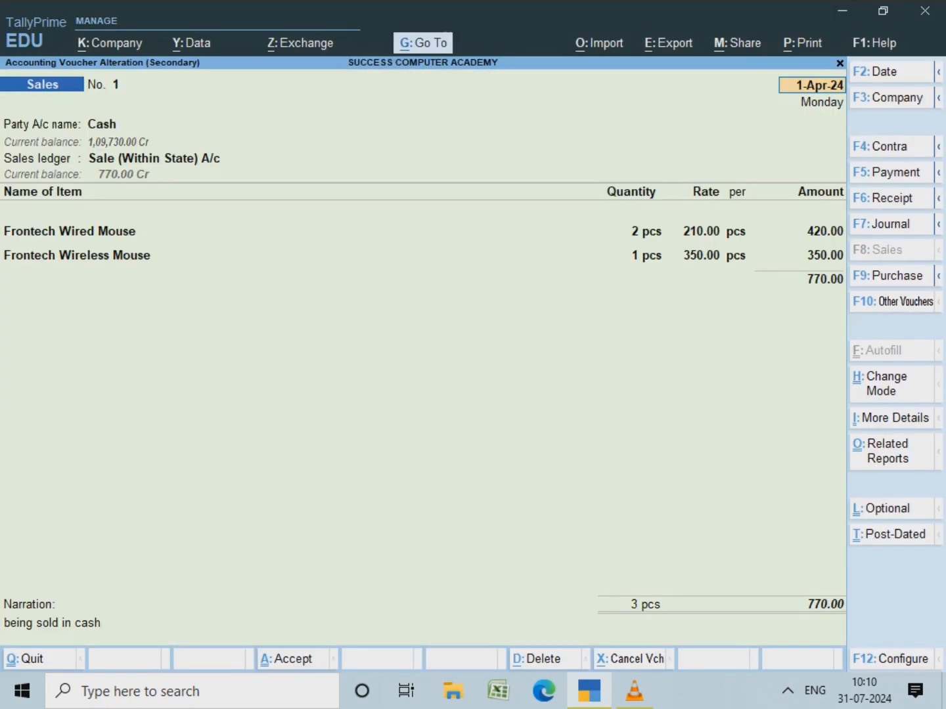
key(BackSpace)
key(Escape)
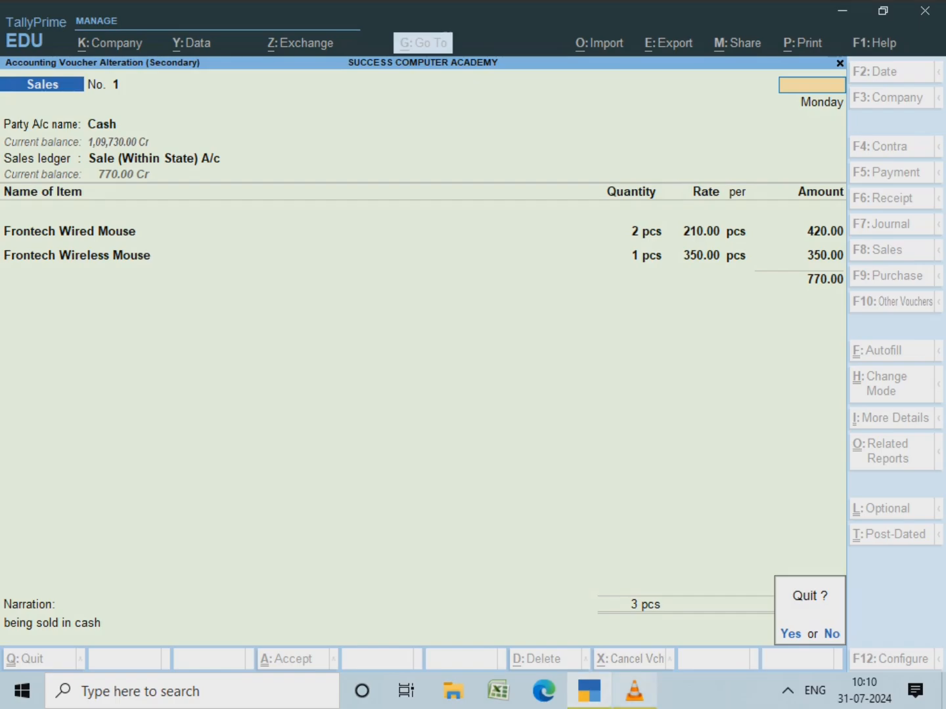
click(635, 691)
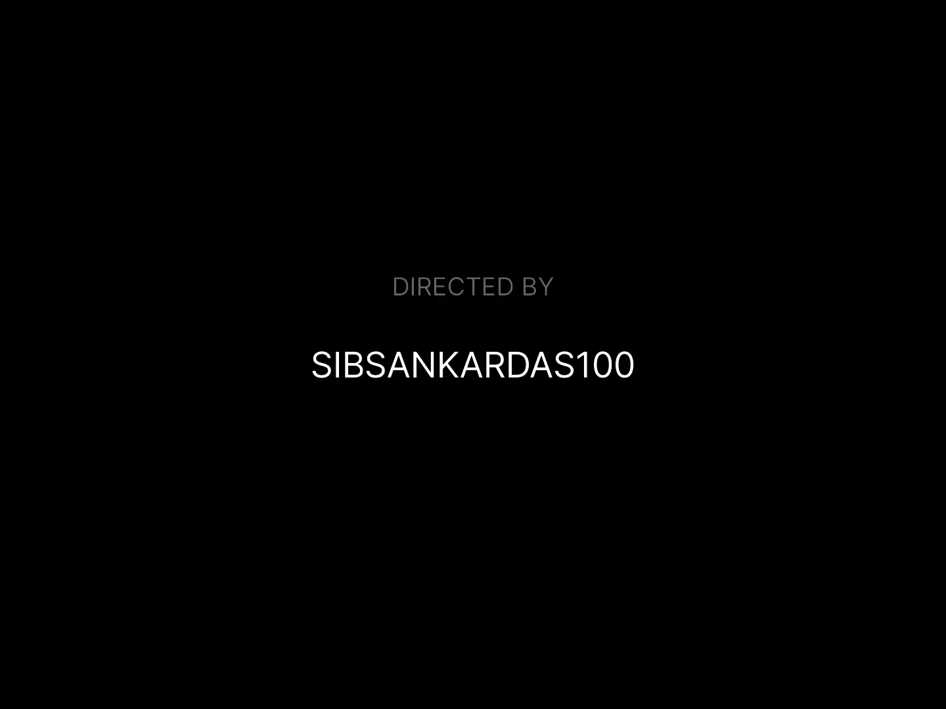